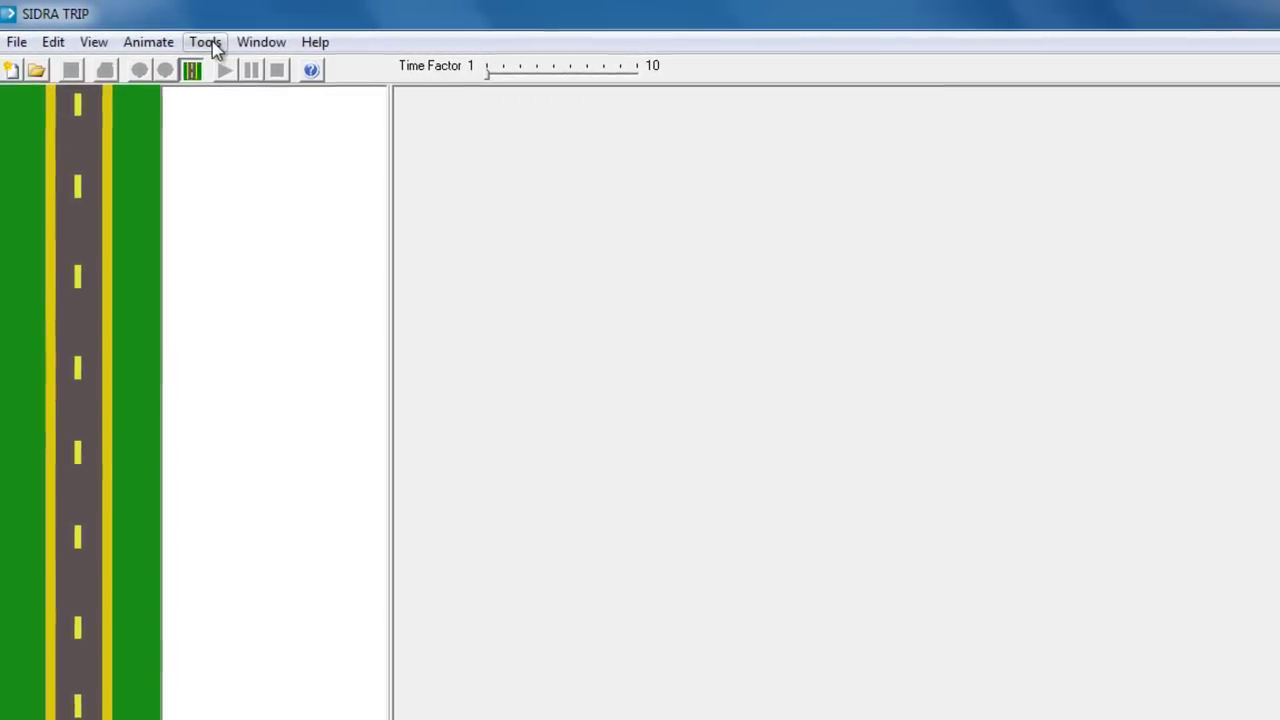
- Set the program defaults to US Customary Units
{"action": "left_click", "coordinate": [209, 42]}
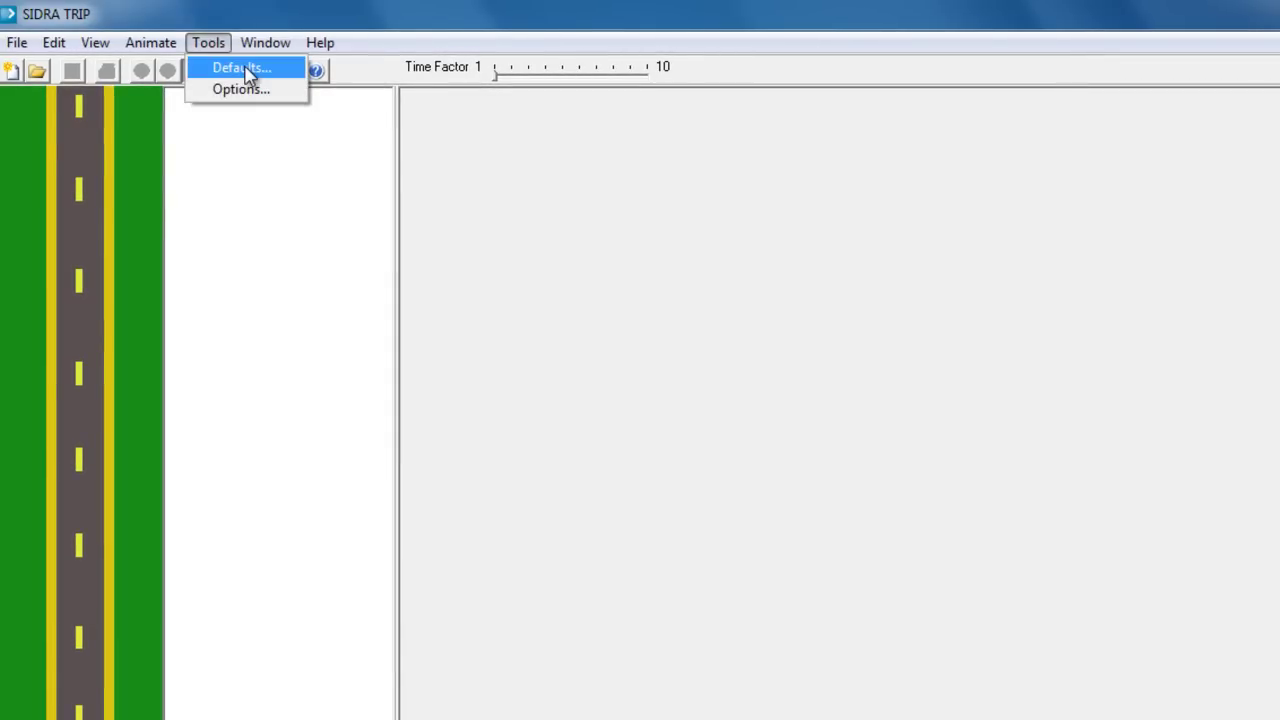
{"action": "left_click", "coordinate": [245, 70]}
{"action": "left_click", "coordinate": [534, 178]}
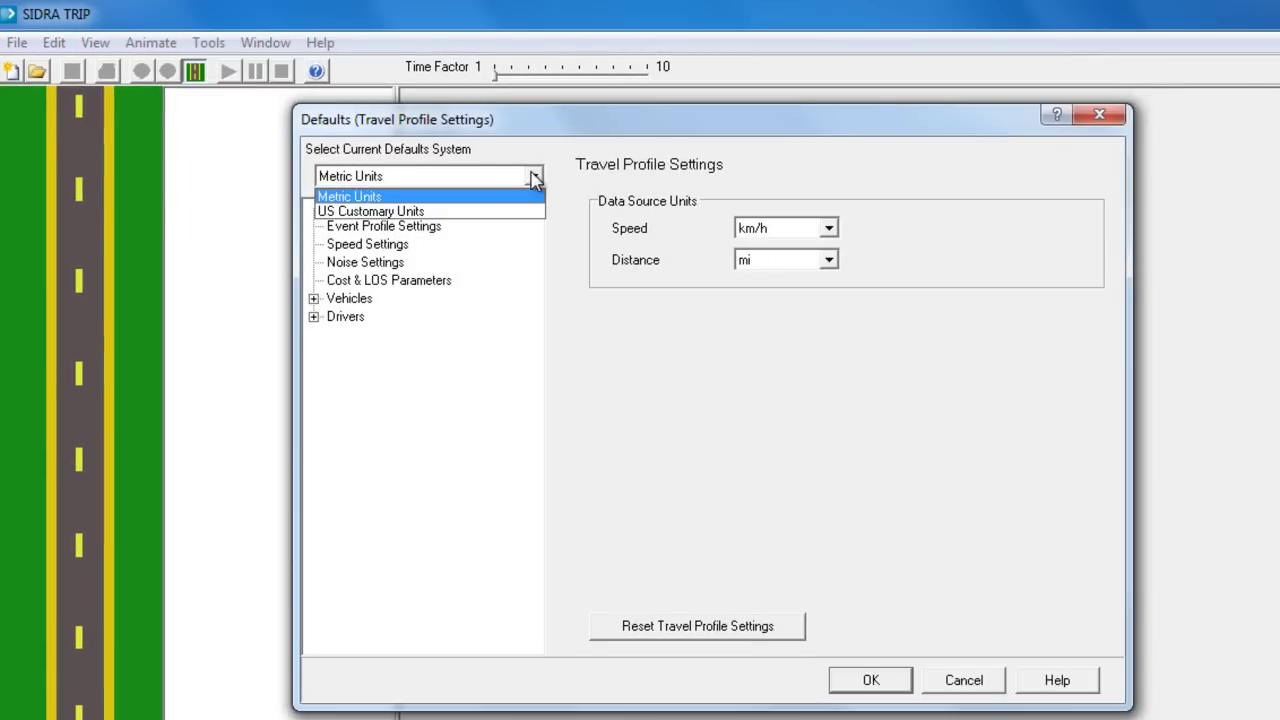
{"action": "left_click", "coordinate": [522, 212]}
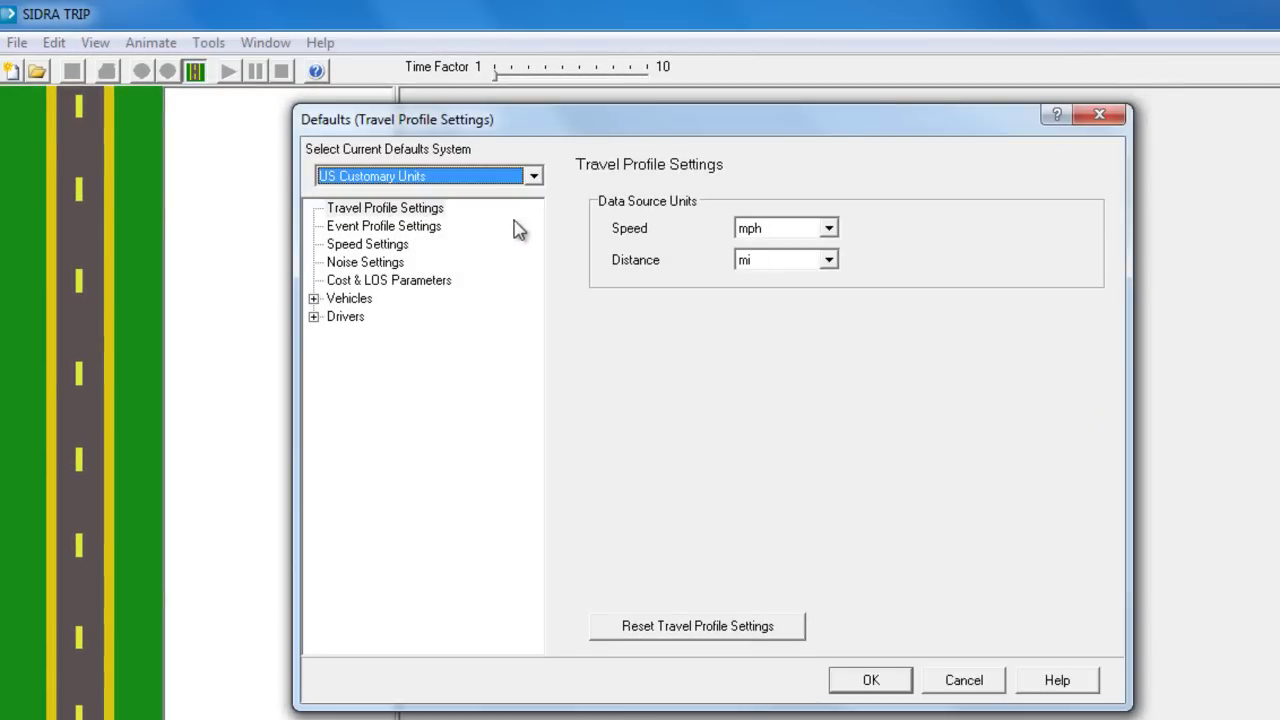
{"action": "left_click", "coordinate": [852, 684]}
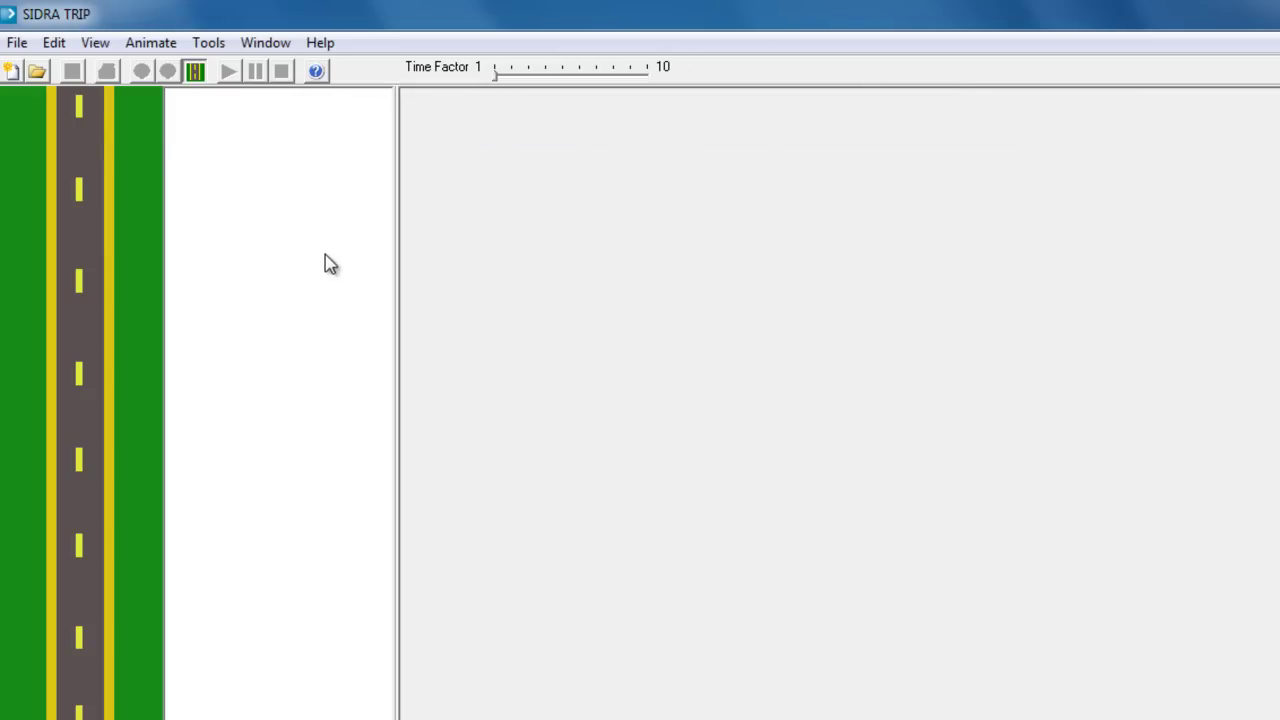
- Set the animation drive rule to Right in Options
{"action": "left_click", "coordinate": [210, 43]}
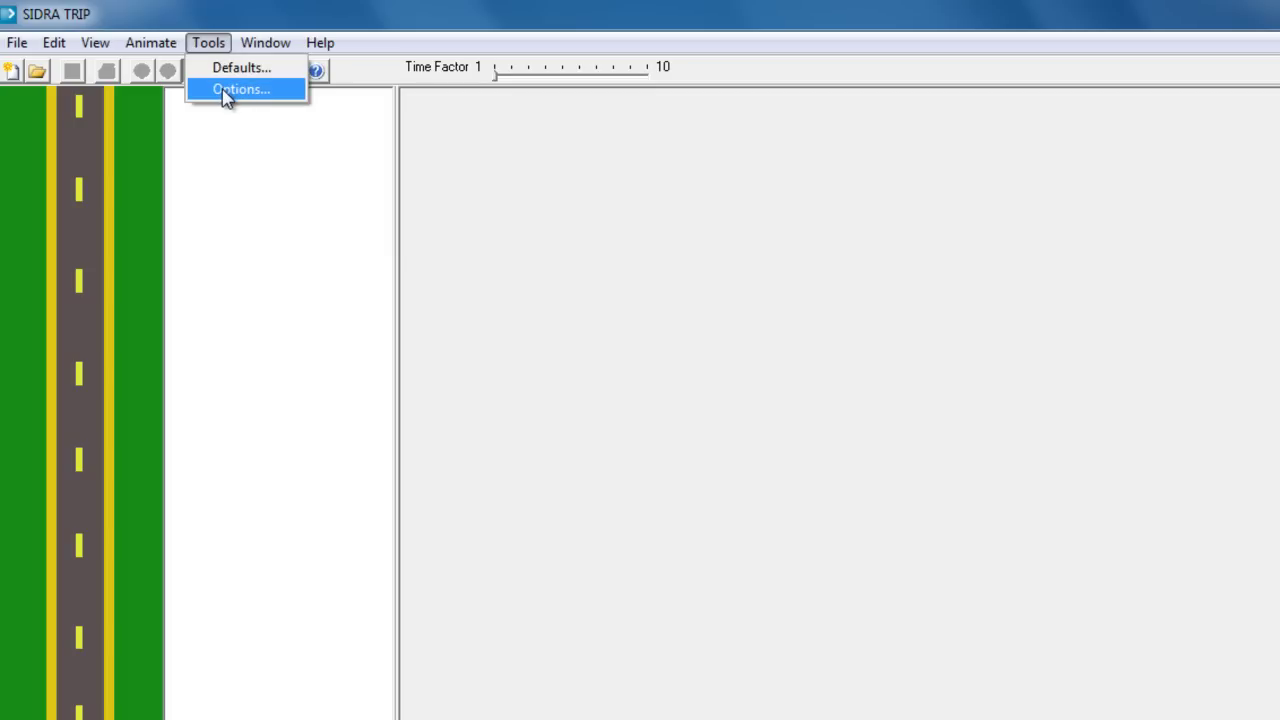
{"action": "left_click", "coordinate": [226, 91]}
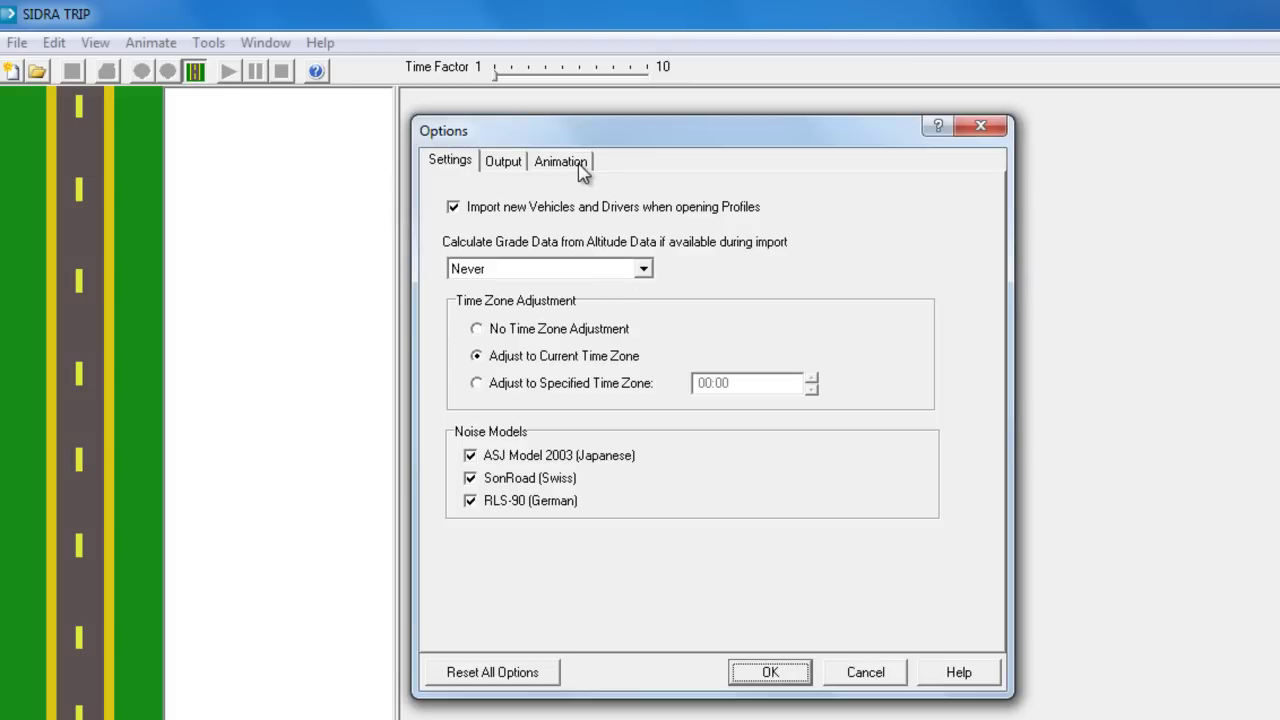
{"action": "left_click", "coordinate": [583, 168]}
{"action": "left_click", "coordinate": [625, 228]}
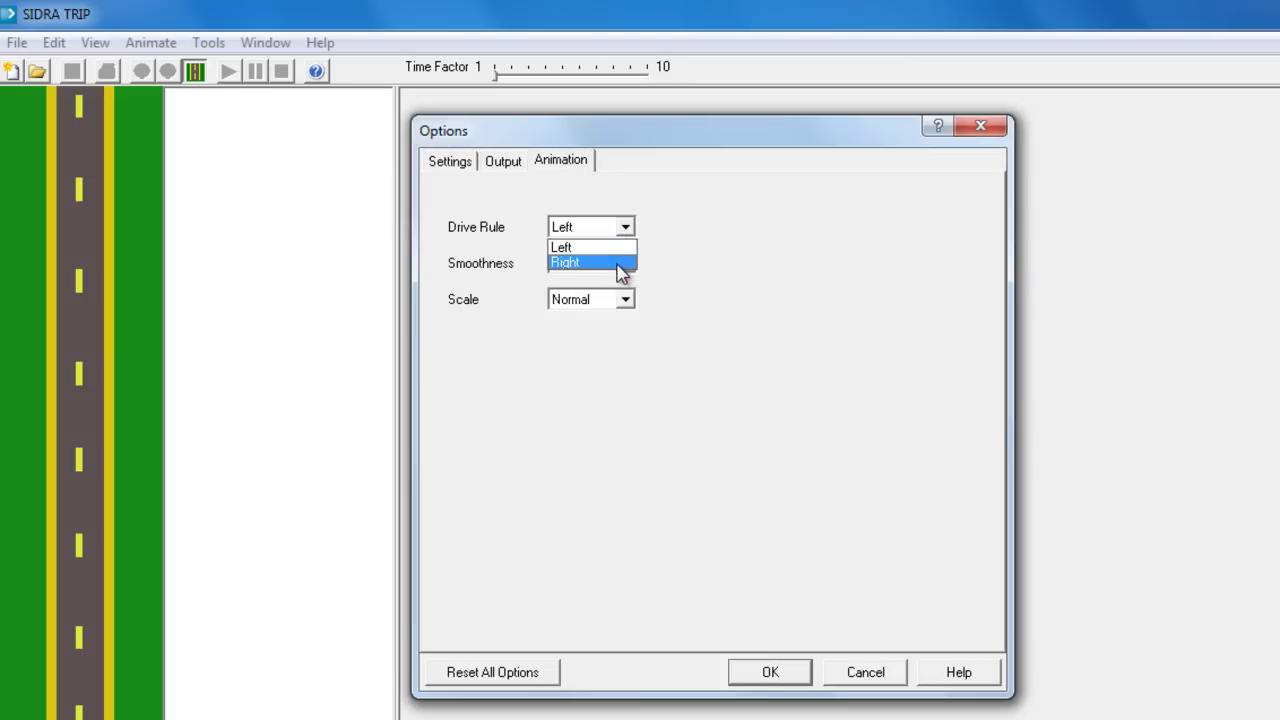
{"action": "left_click", "coordinate": [620, 263]}
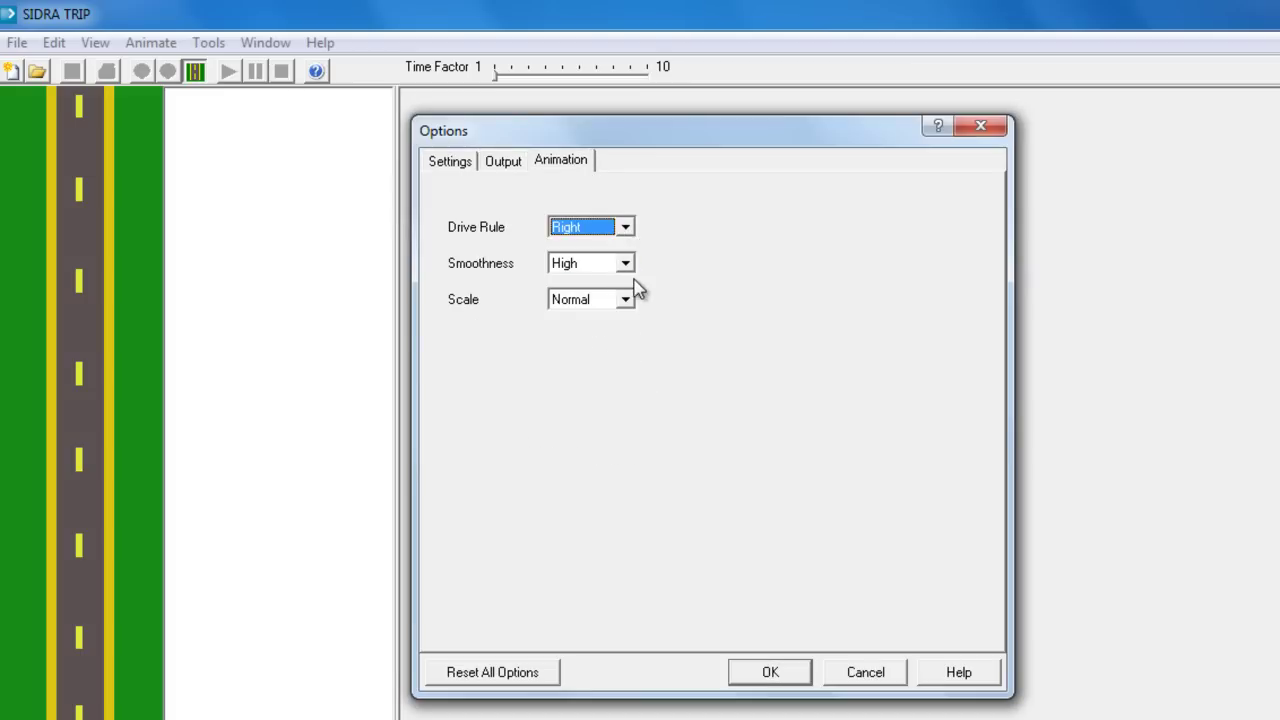
{"action": "left_click", "coordinate": [783, 667]}
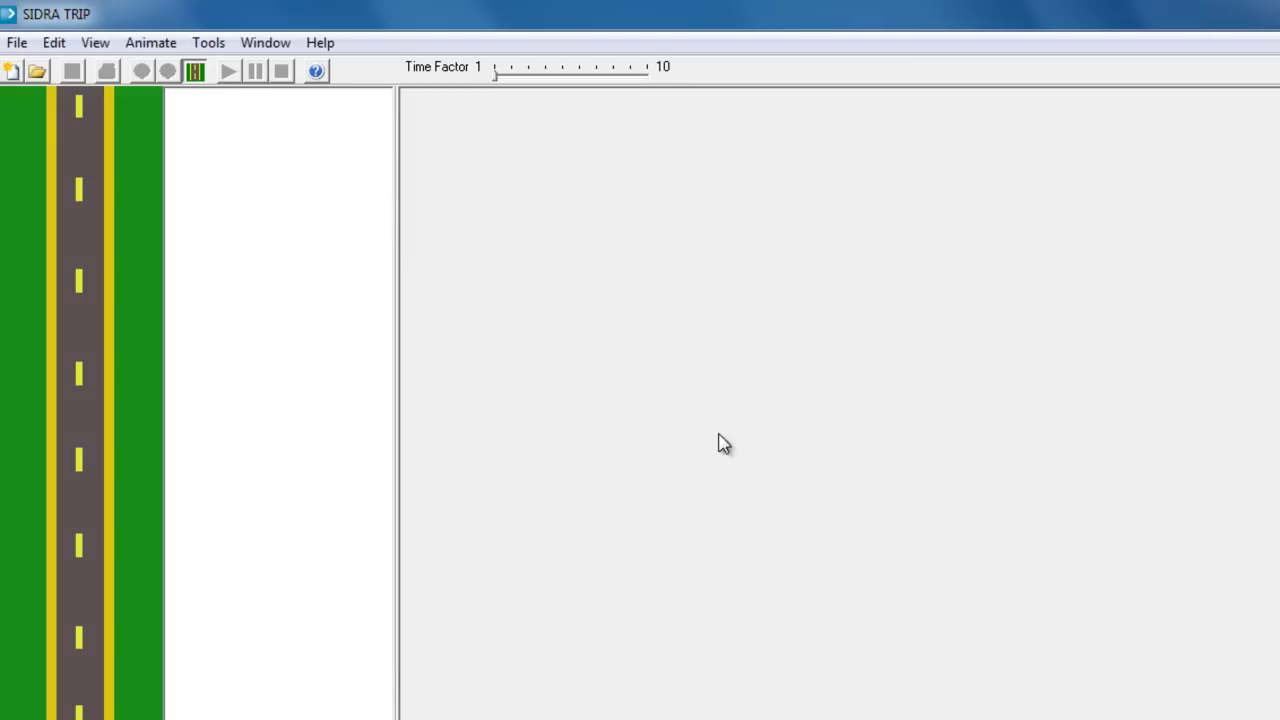
- Start a new Travel profile and choose Import Trip Data on the Trip Data page
{"action": "left_click", "coordinate": [17, 43]}
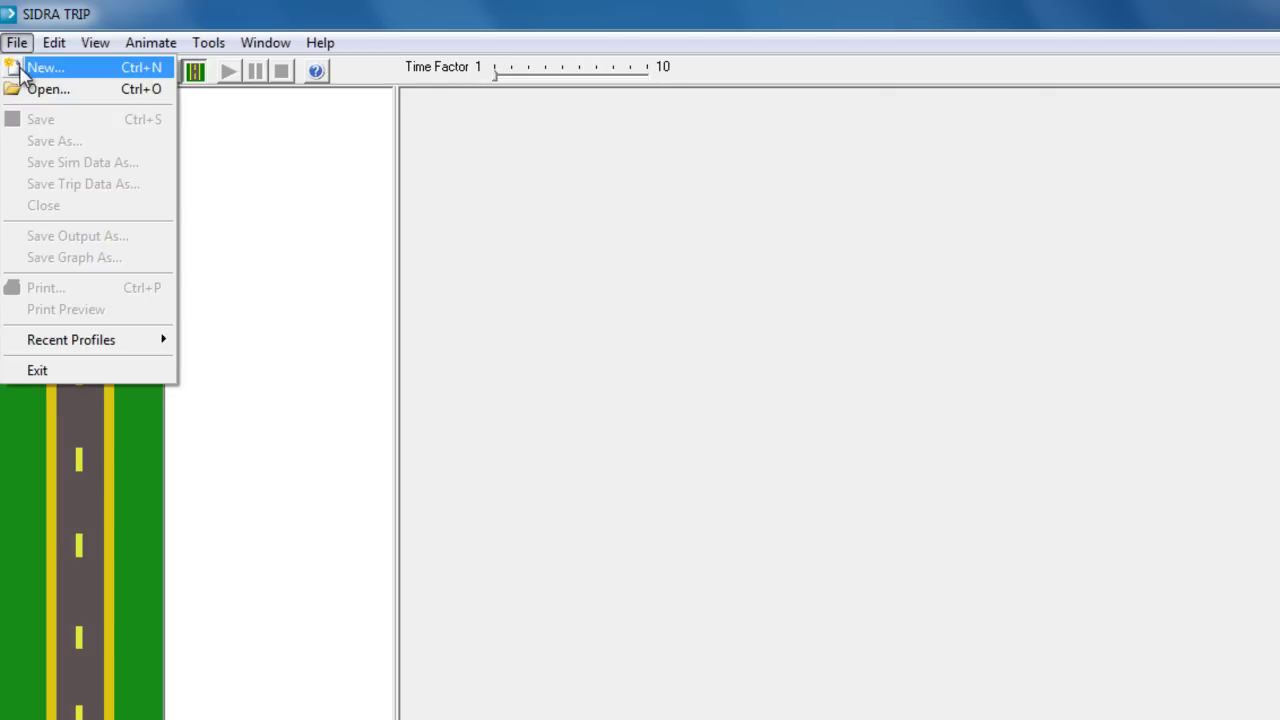
{"action": "left_click", "coordinate": [20, 68]}
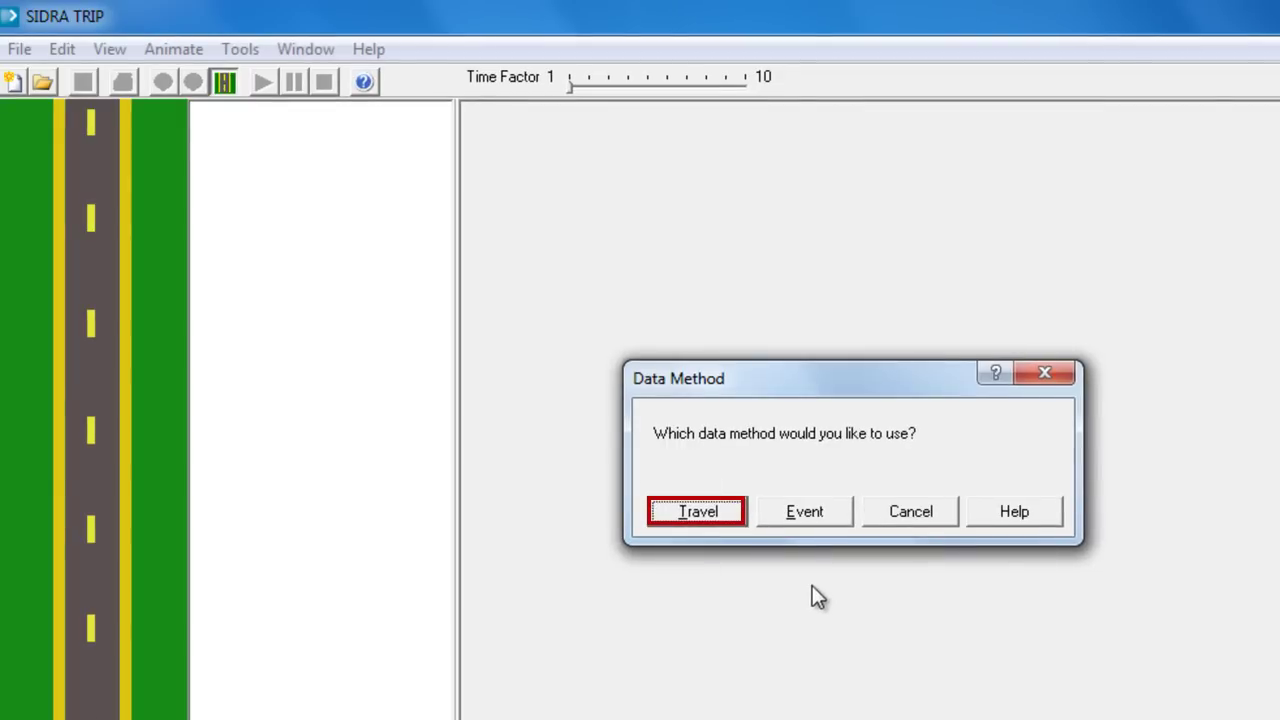
{"action": "left_click", "coordinate": [694, 518]}
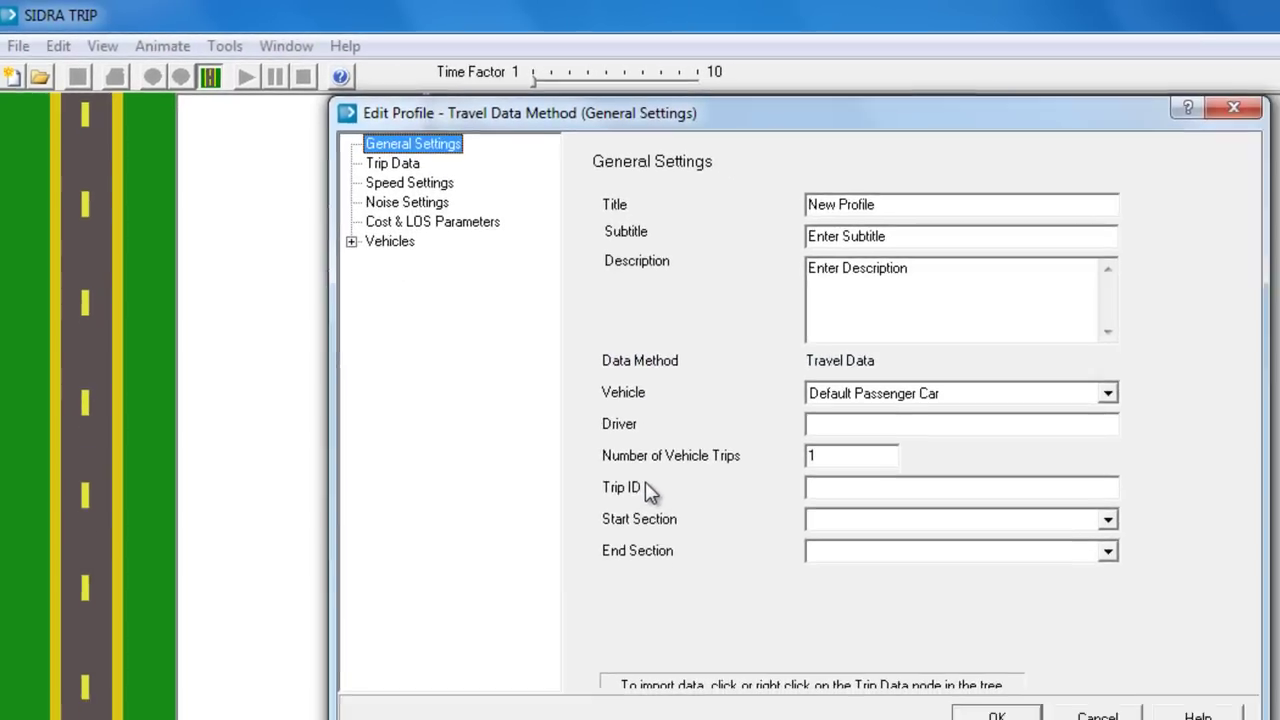
{"action": "left_click", "coordinate": [375, 155]}
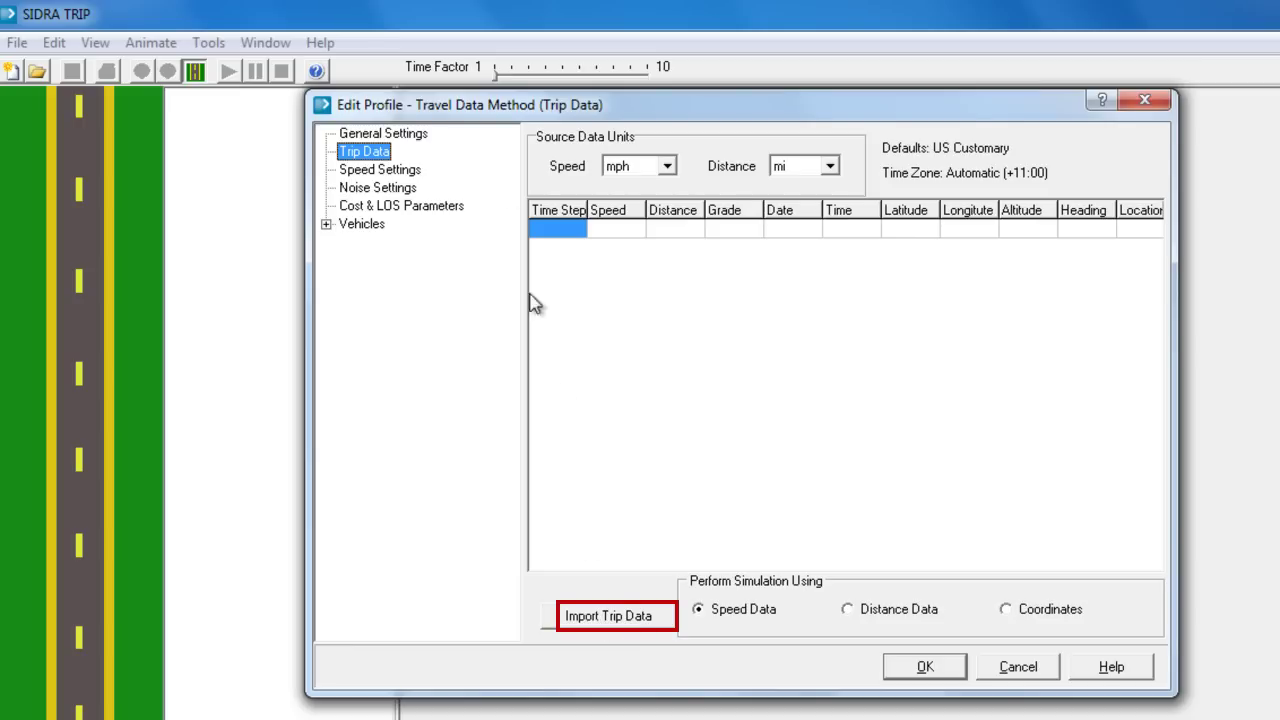
{"action": "right_click", "coordinate": [375, 160]}
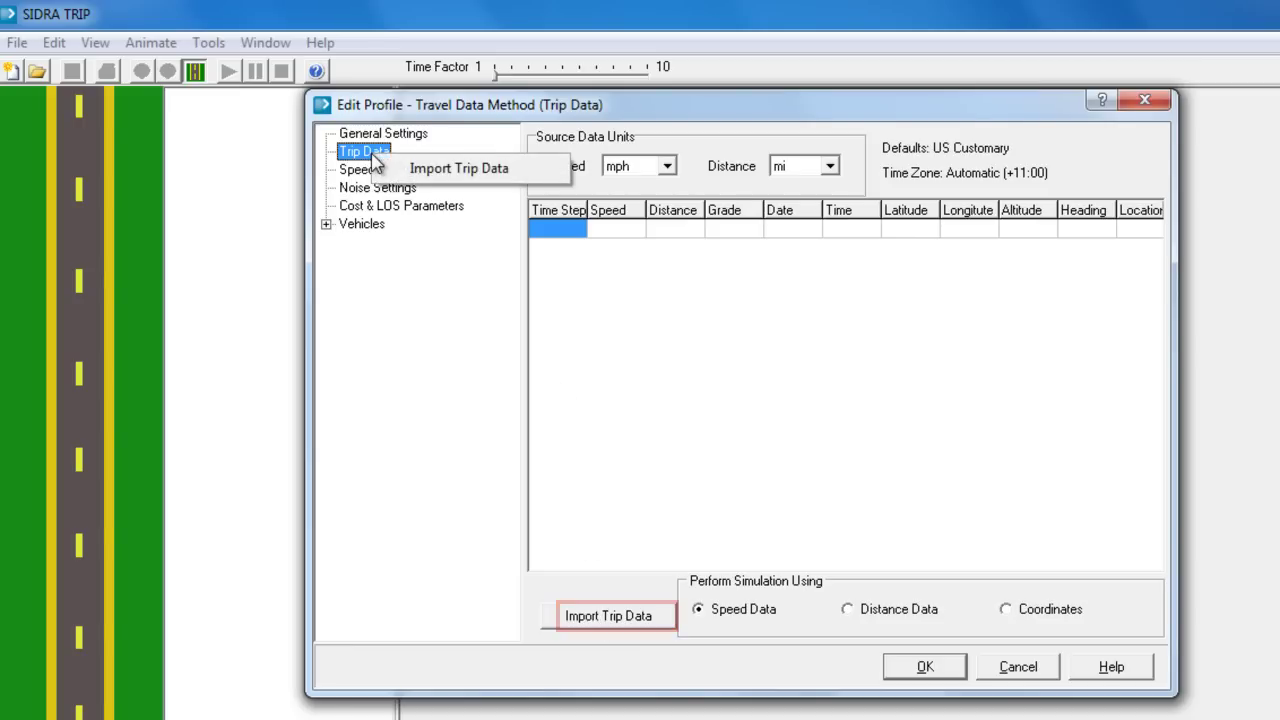
{"action": "left_click", "coordinate": [492, 170]}
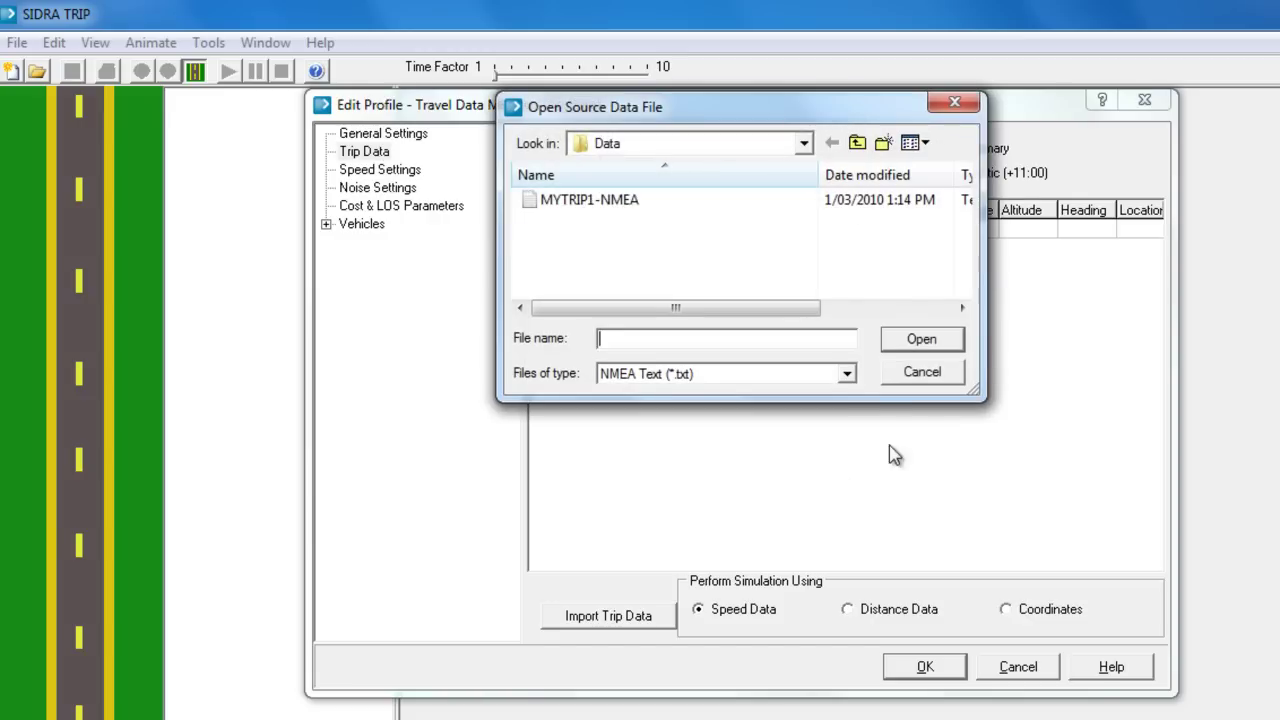
- Import MYTRIP1-NMEA using the NMEA Text (*.txt) file type
{"action": "left_click", "coordinate": [847, 375]}
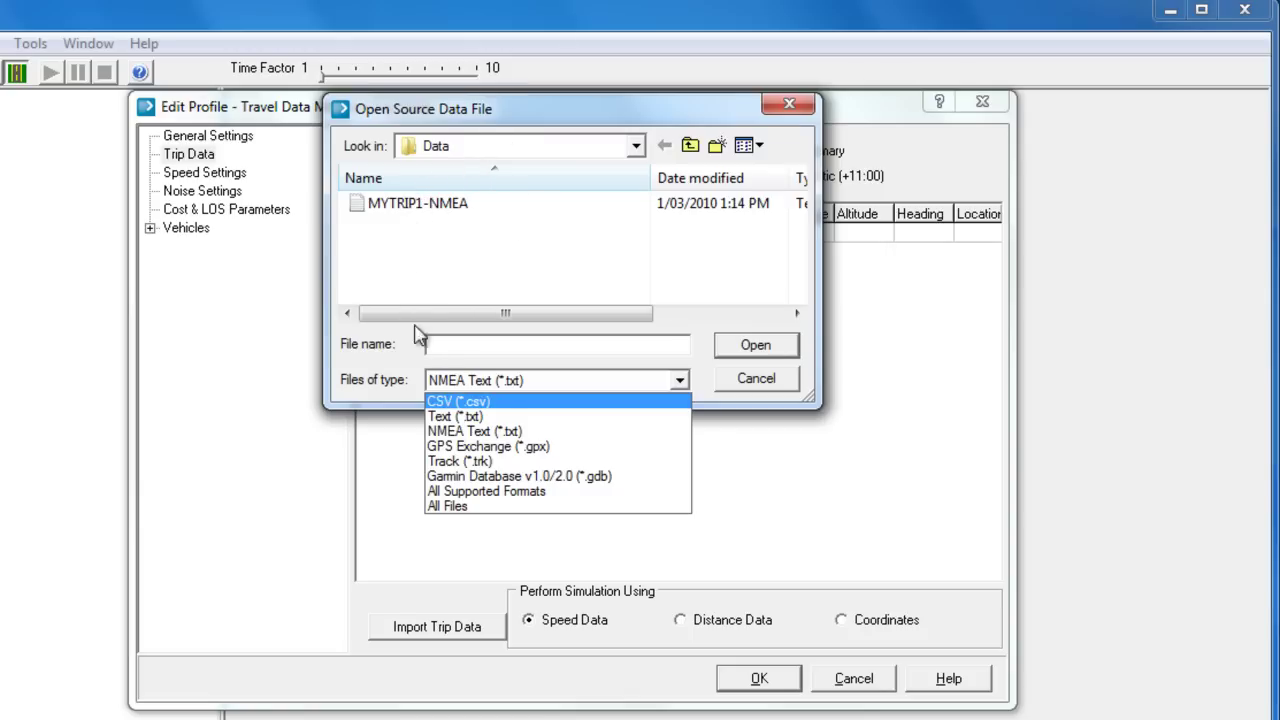
{"action": "left_click", "coordinate": [488, 431]}
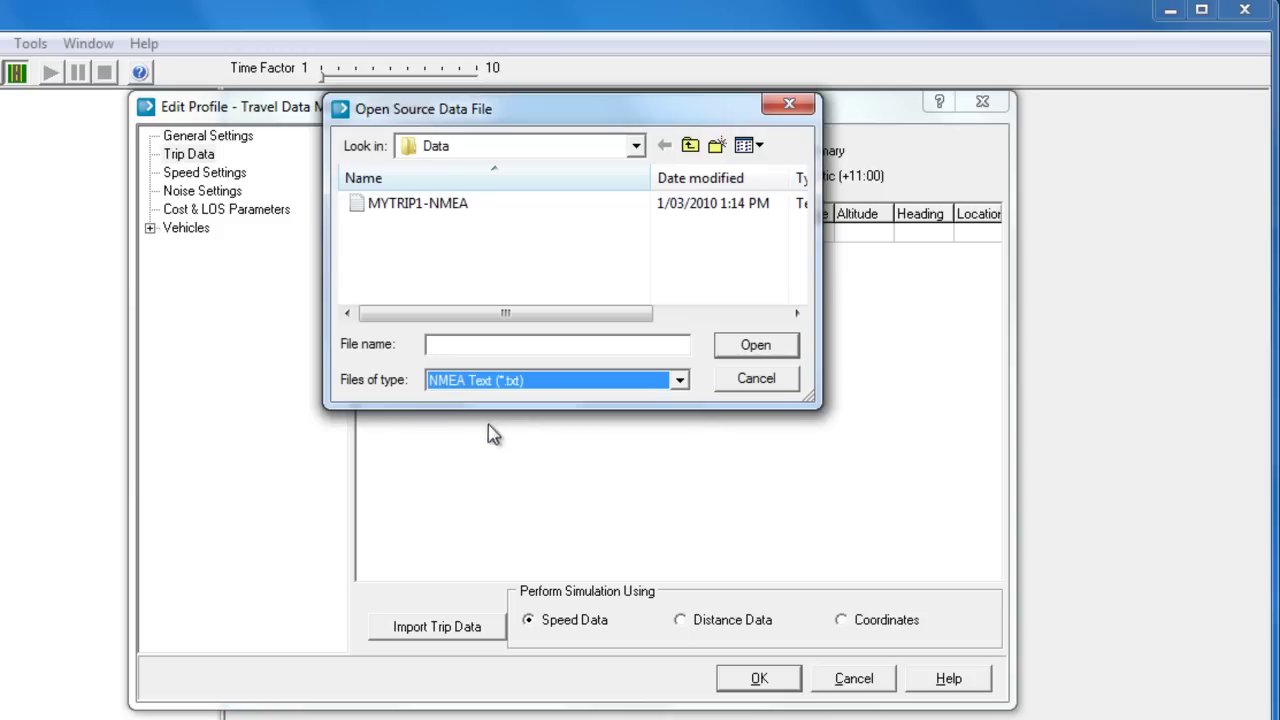
{"action": "double_click", "coordinate": [443, 204]}
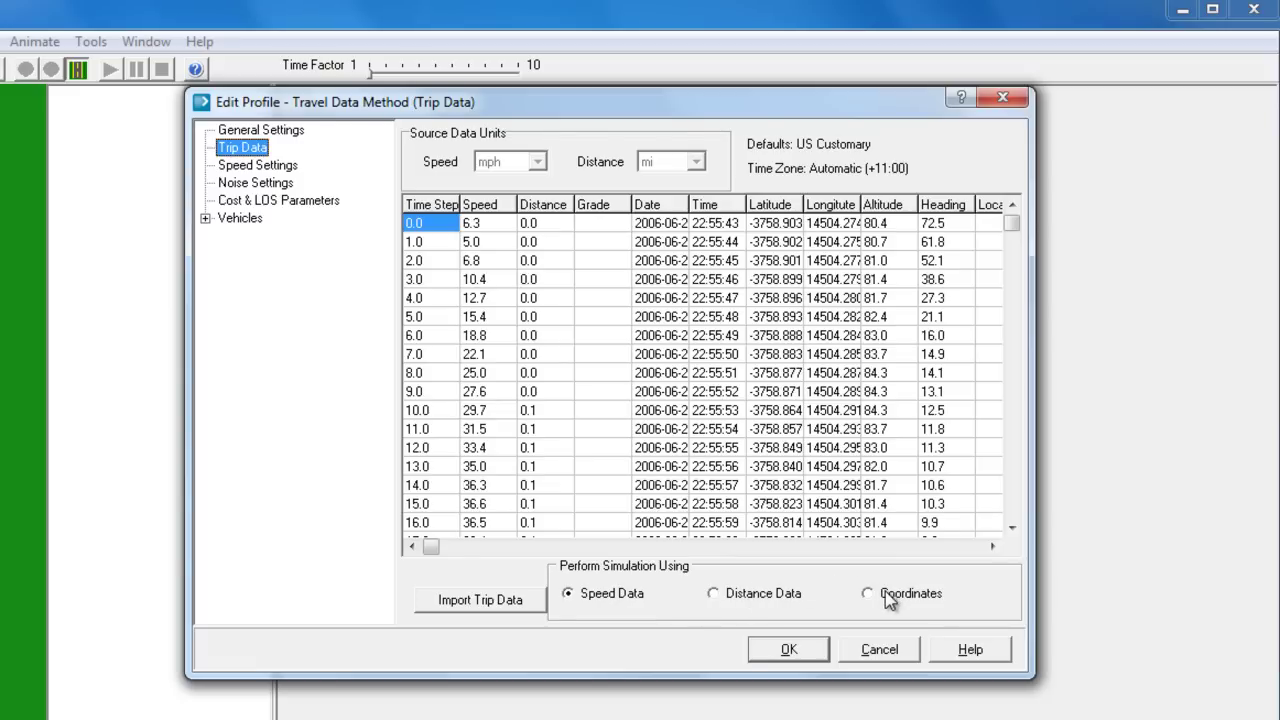
- Accept the imported trip data in Edit Profile to generate the reports
{"action": "left_click", "coordinate": [786, 650]}
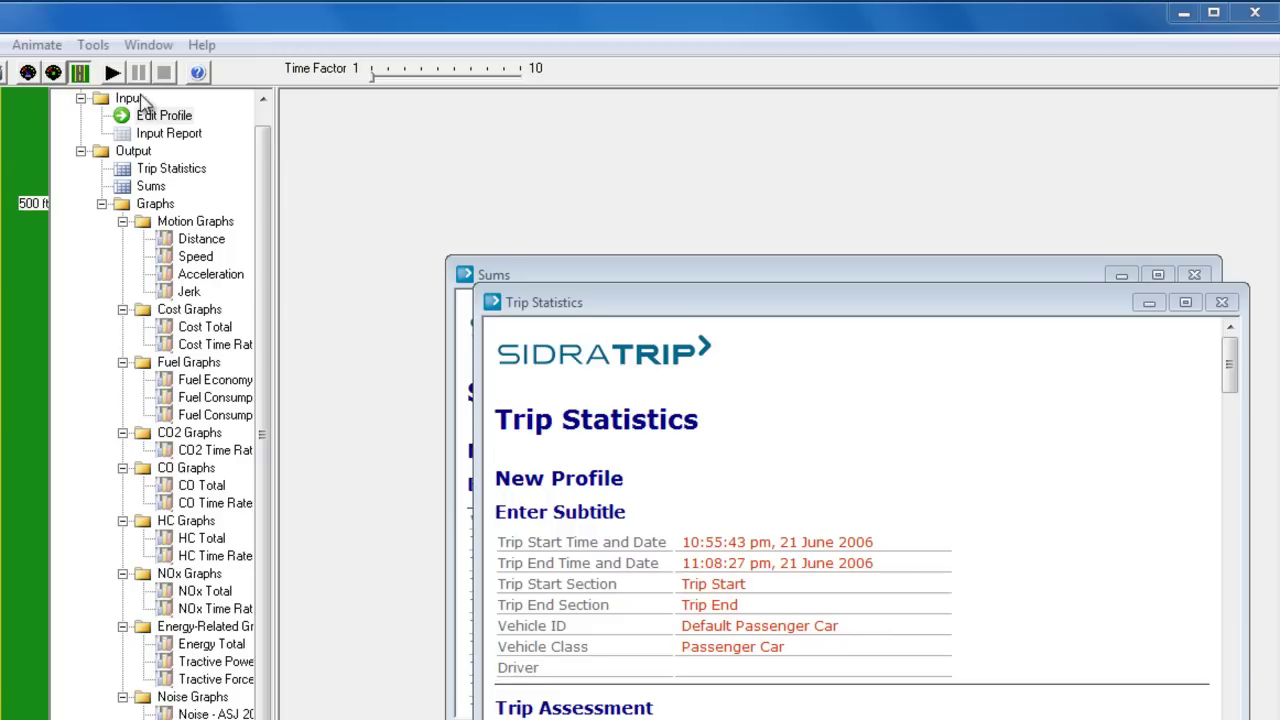
- Reopen Edit Profile and enter title 'myfirsttrip', subtitle '4th Avenue', description 'Any town USA'
{"action": "double_click", "coordinate": [165, 116]}
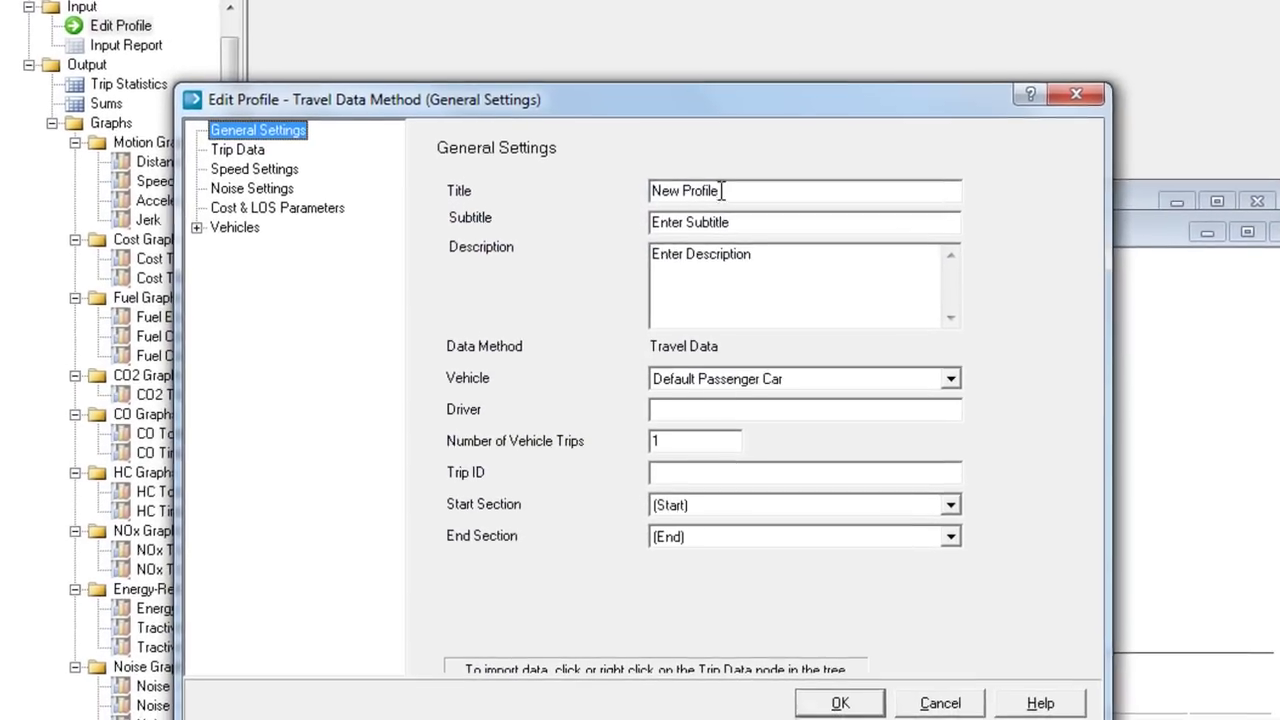
{"action": "left_click_drag", "start_coordinate": [755, 247], "coordinate": [650, 238]}
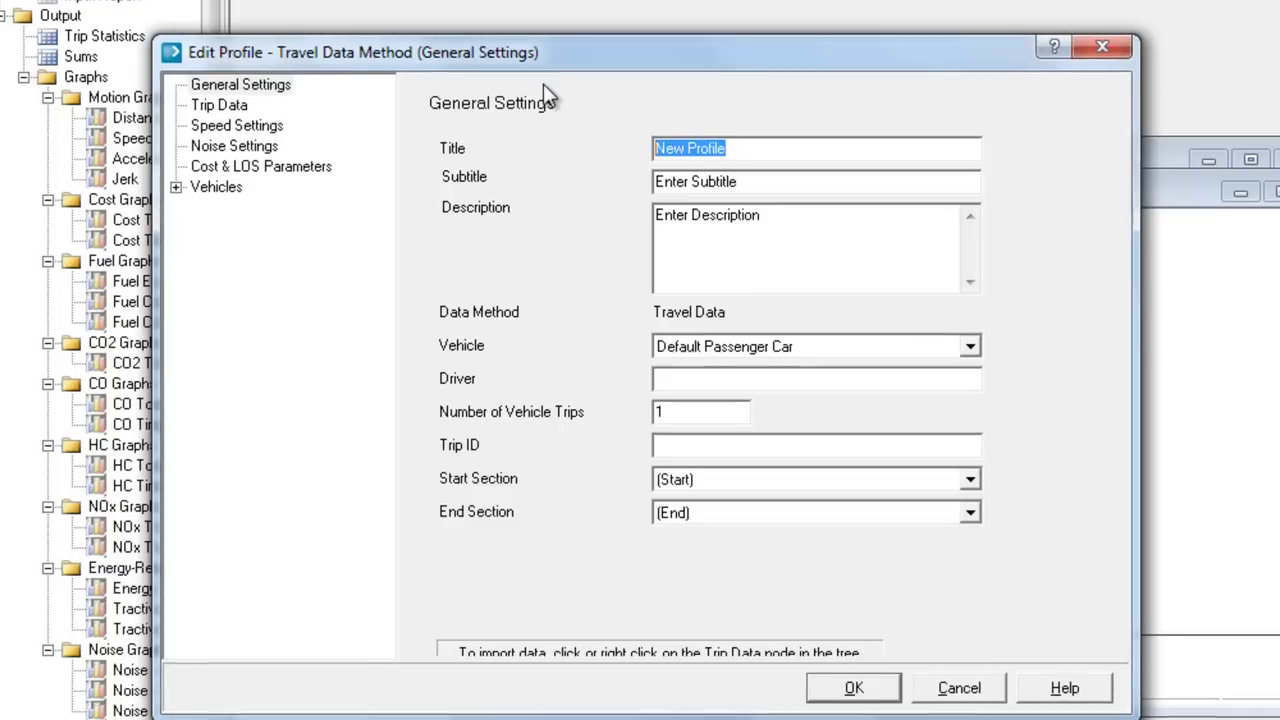
{"action": "type", "text": "myfirs"}
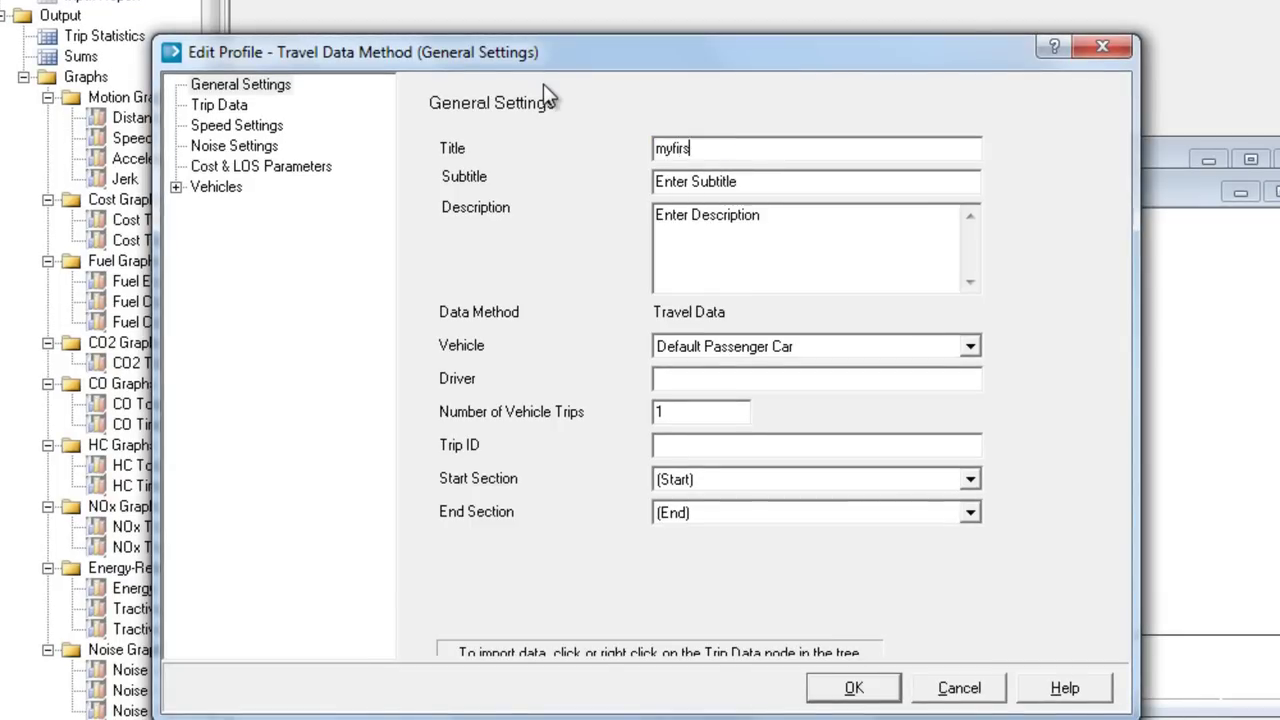
{"action": "type", "text": "ttri"}
{"action": "type", "text": "p"}
{"action": "left_click_drag", "start_coordinate": [738, 181], "coordinate": [645, 180]}
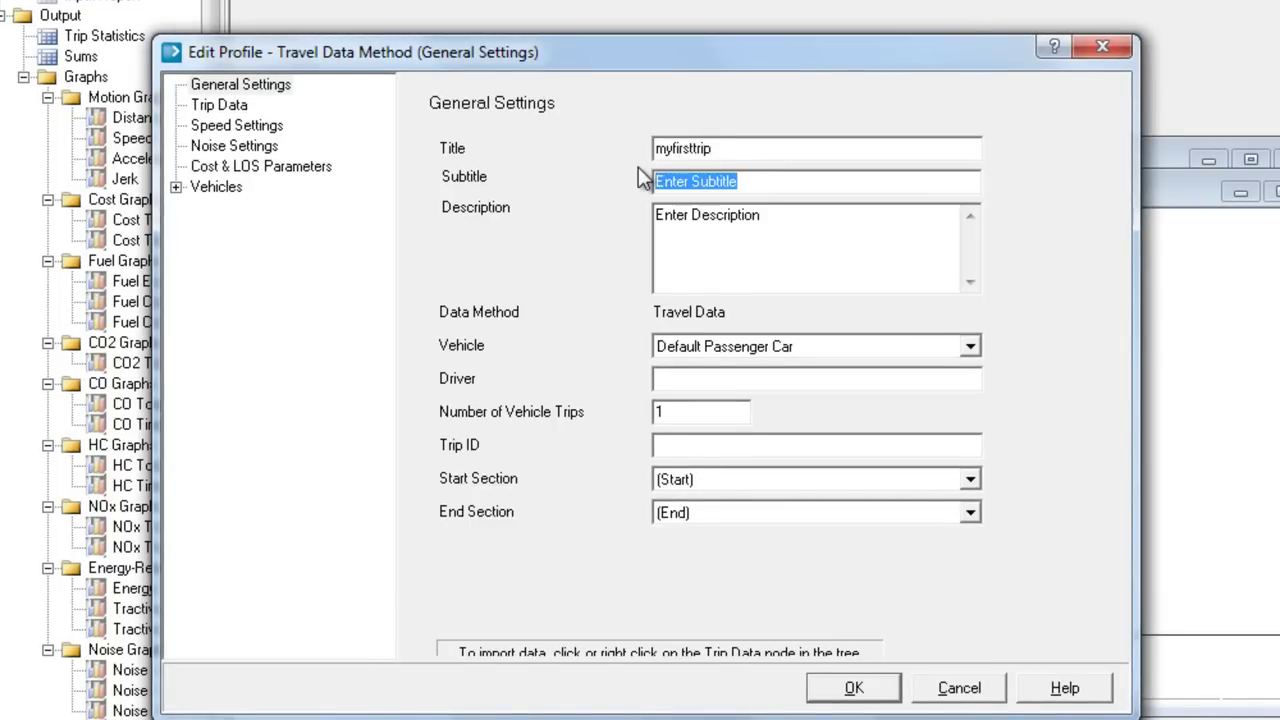
{"action": "type", "text": "4th Avenue"}
{"action": "key", "text": "Tab"}
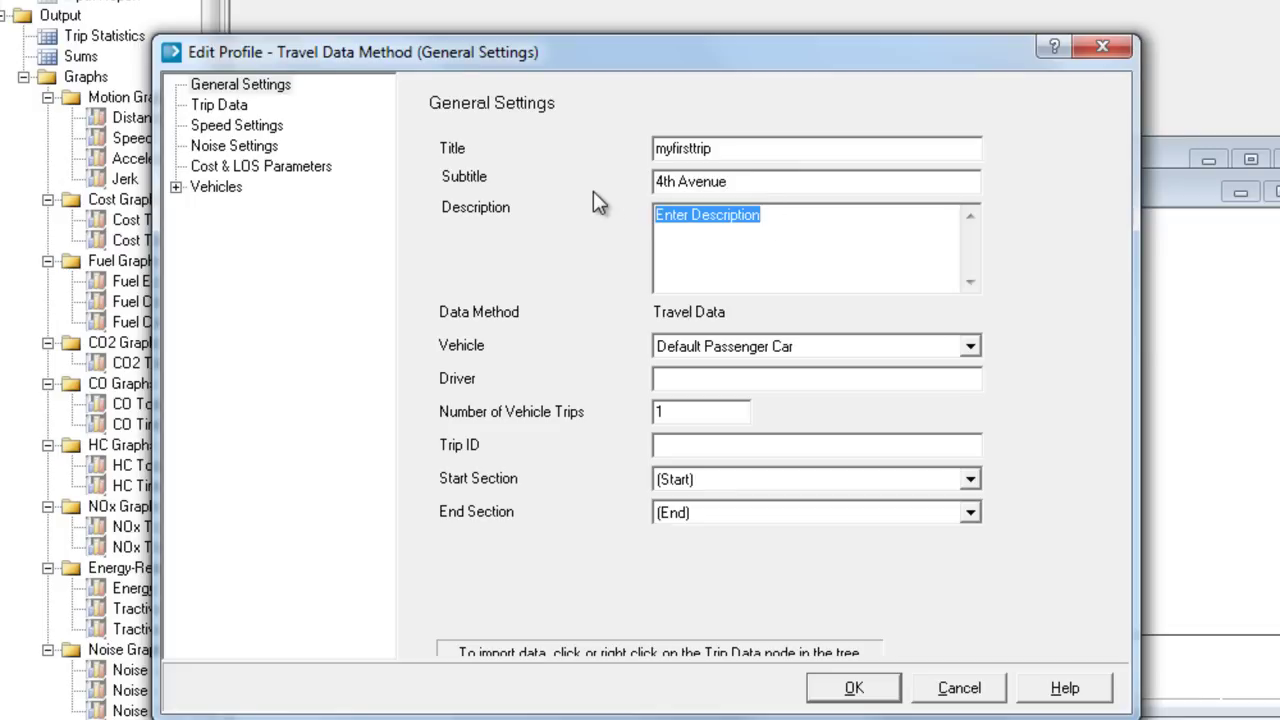
{"action": "type", "text": "Any town U"}
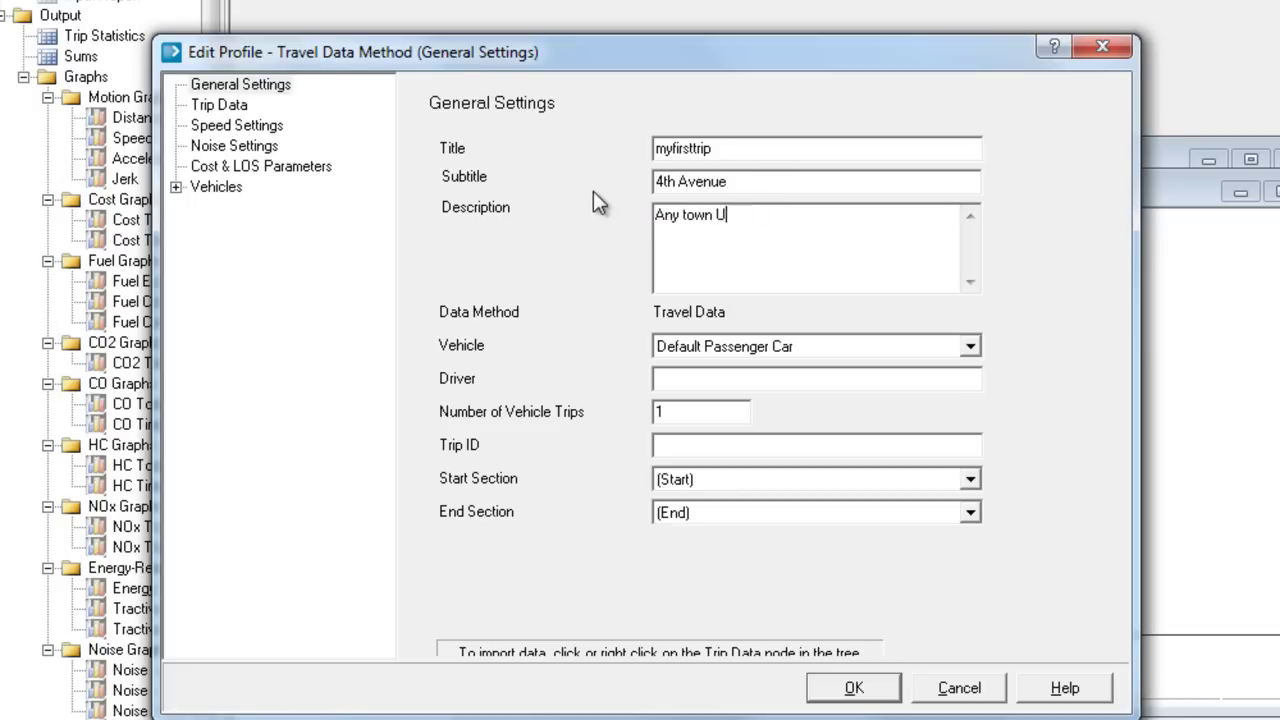
{"action": "type", "text": "SA"}
- Apply the new profile details, review Output options unchanged, and tile the reports vertically
{"action": "left_click", "coordinate": [852, 692]}
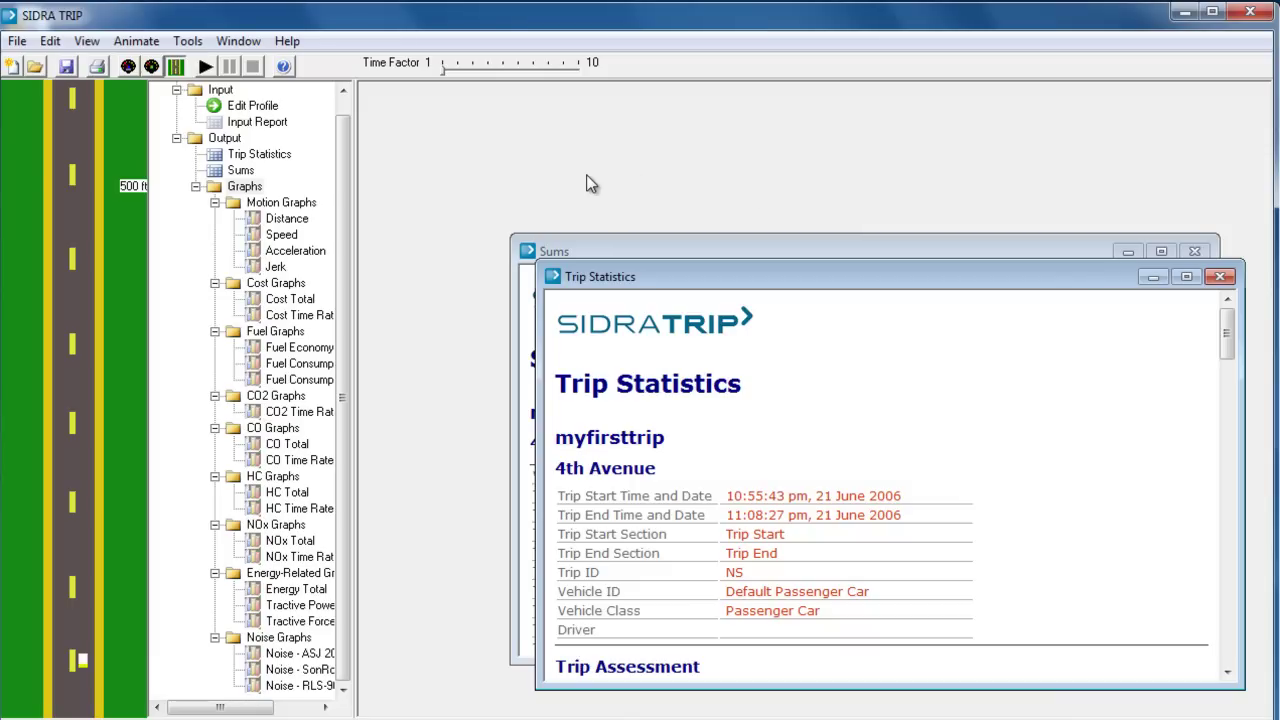
{"action": "left_click", "coordinate": [196, 44]}
{"action": "left_click", "coordinate": [208, 81]}
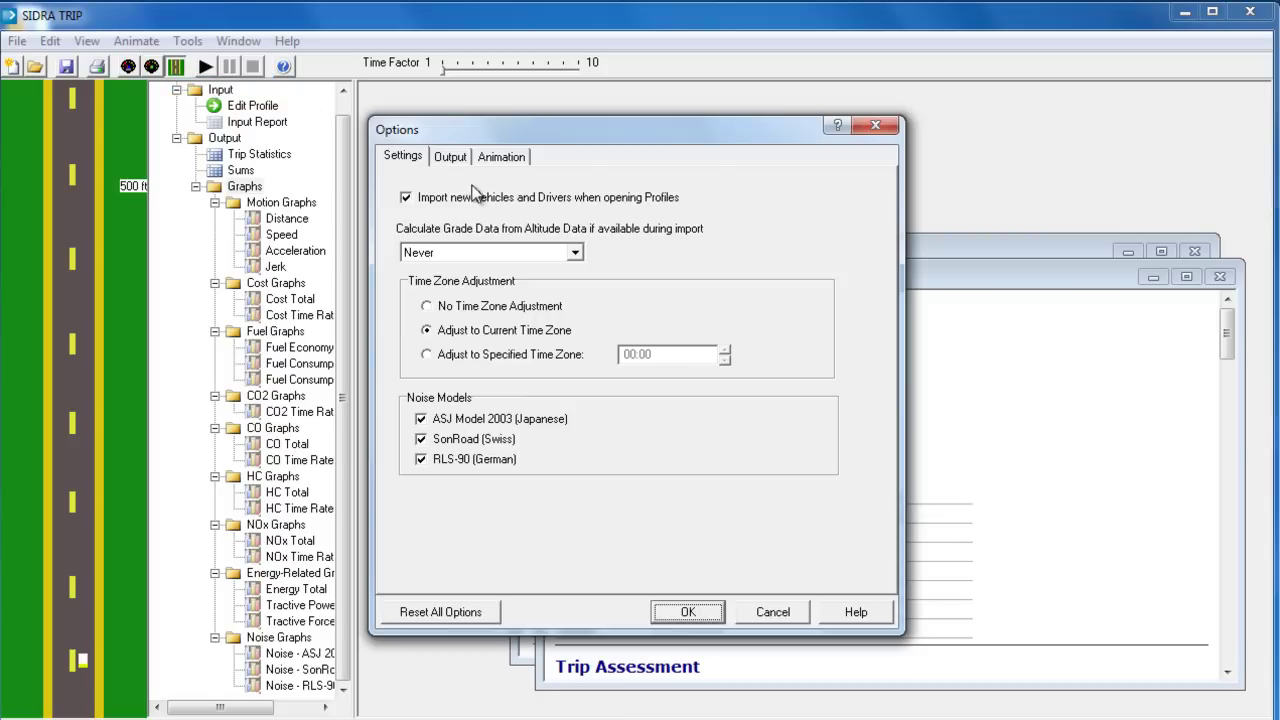
{"action": "left_click", "coordinate": [448, 159]}
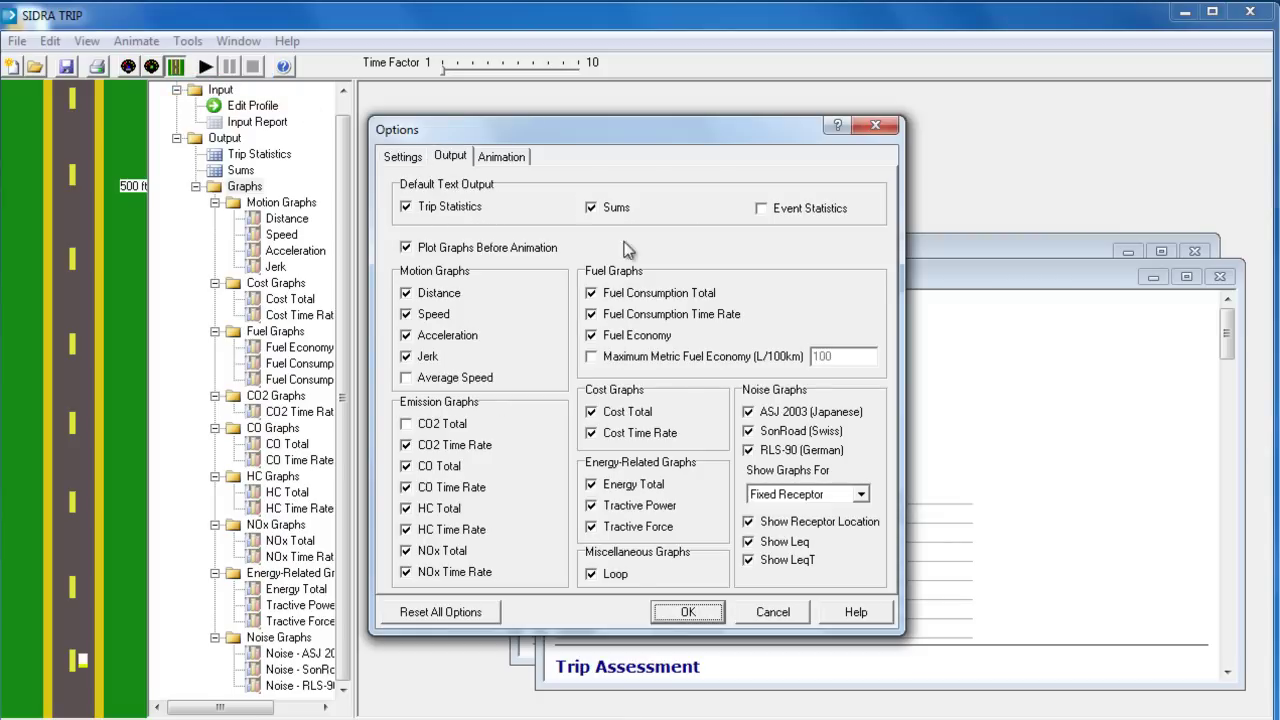
{"action": "left_click", "coordinate": [712, 612]}
{"action": "left_click", "coordinate": [235, 41]}
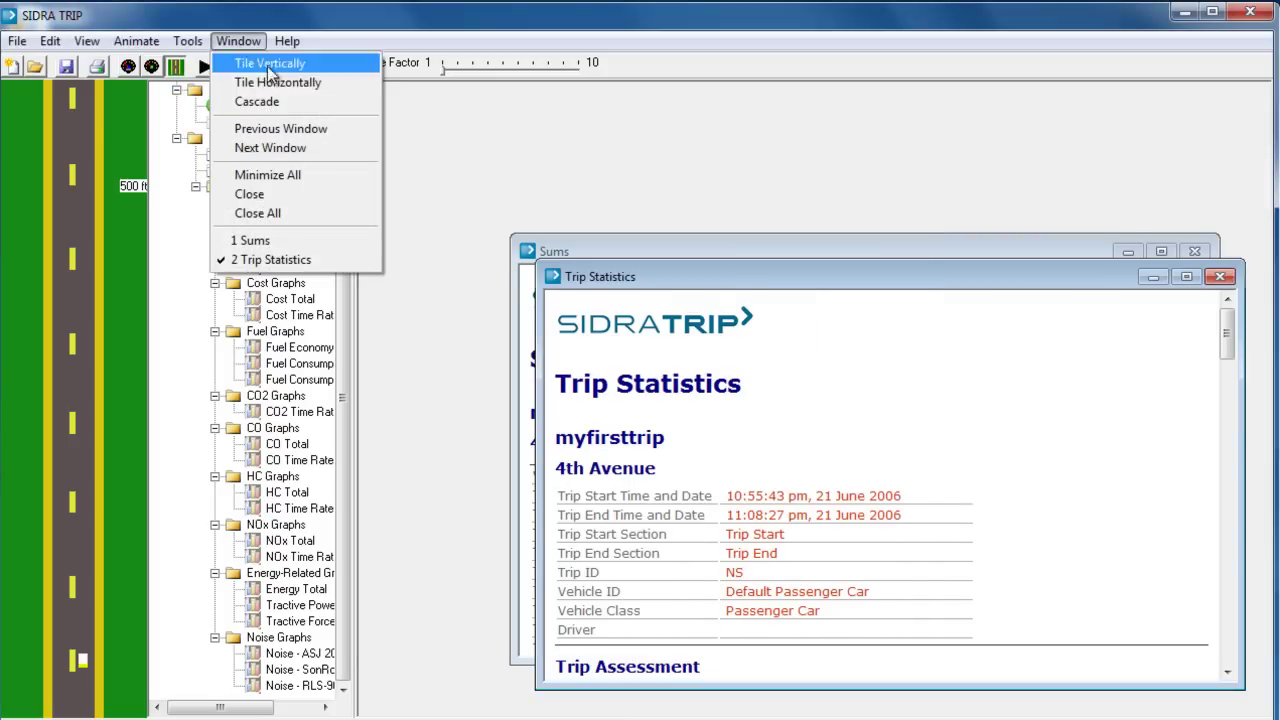
{"action": "left_click", "coordinate": [272, 64]}
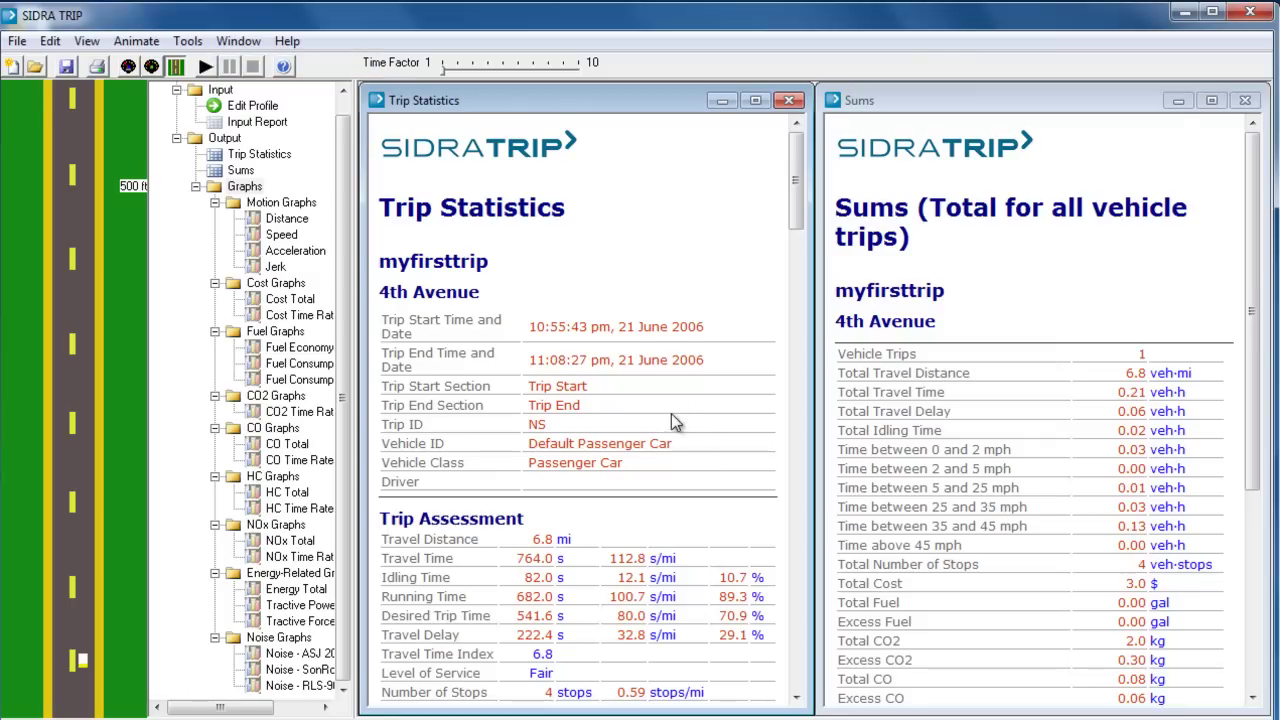
- Close Sums and tile the Input Report beside Trip Statistics
{"action": "left_click", "coordinate": [1245, 101]}
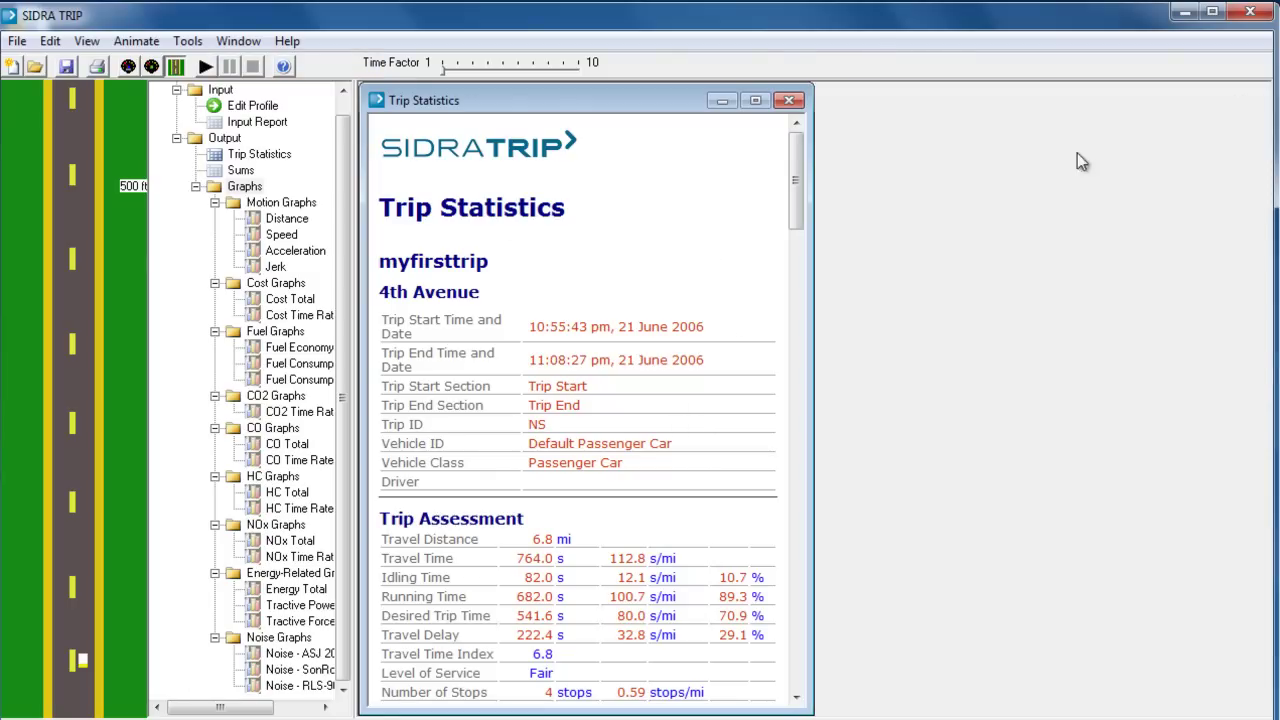
{"action": "double_click", "coordinate": [252, 123]}
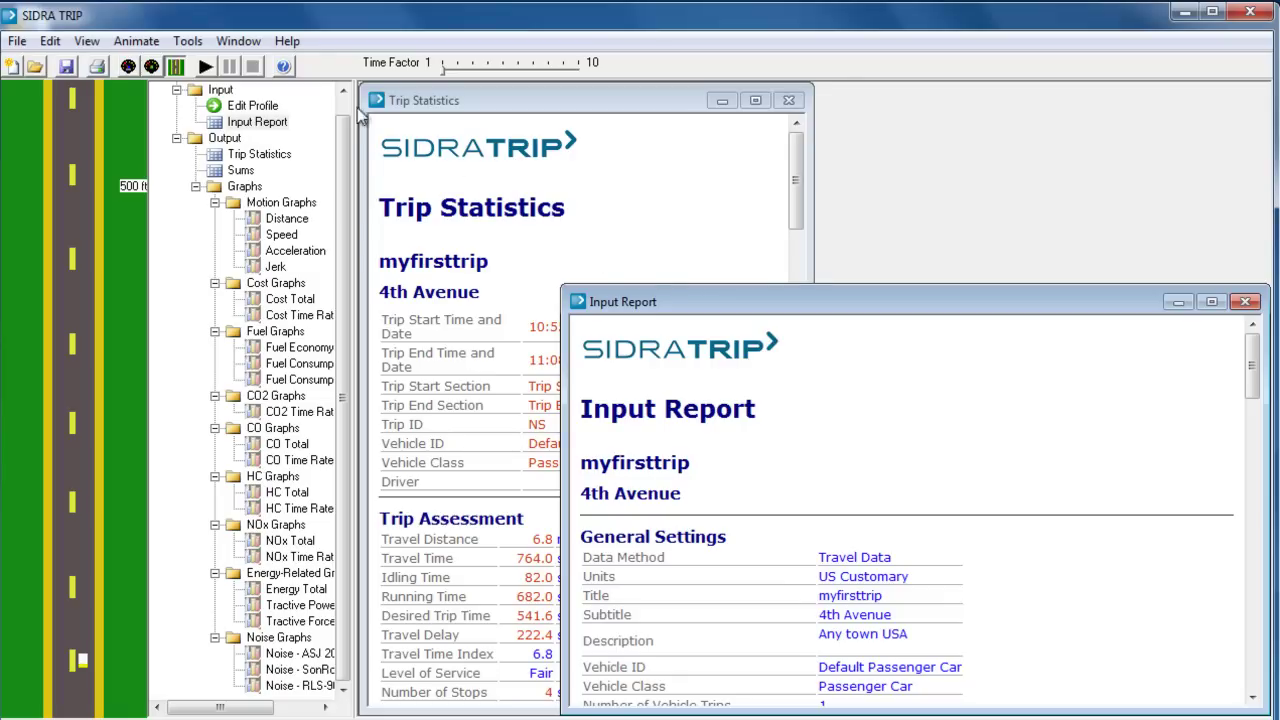
{"action": "left_click", "coordinate": [240, 41]}
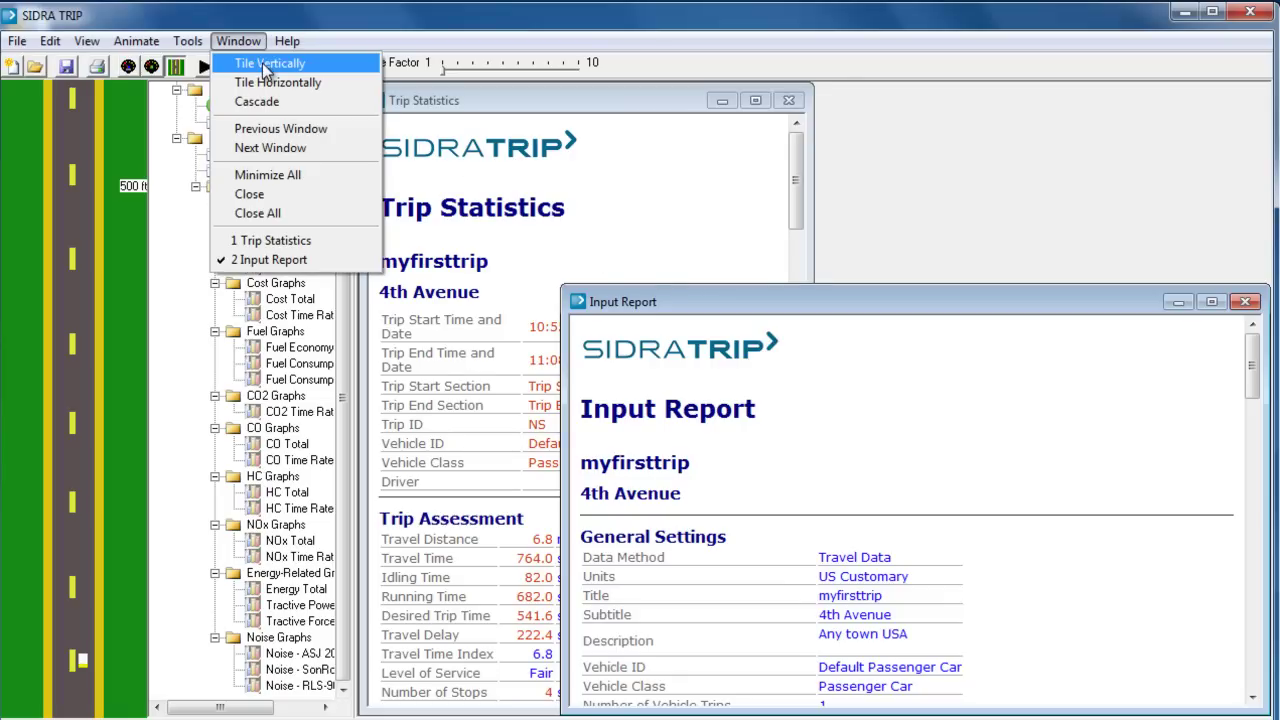
{"action": "left_click", "coordinate": [266, 65]}
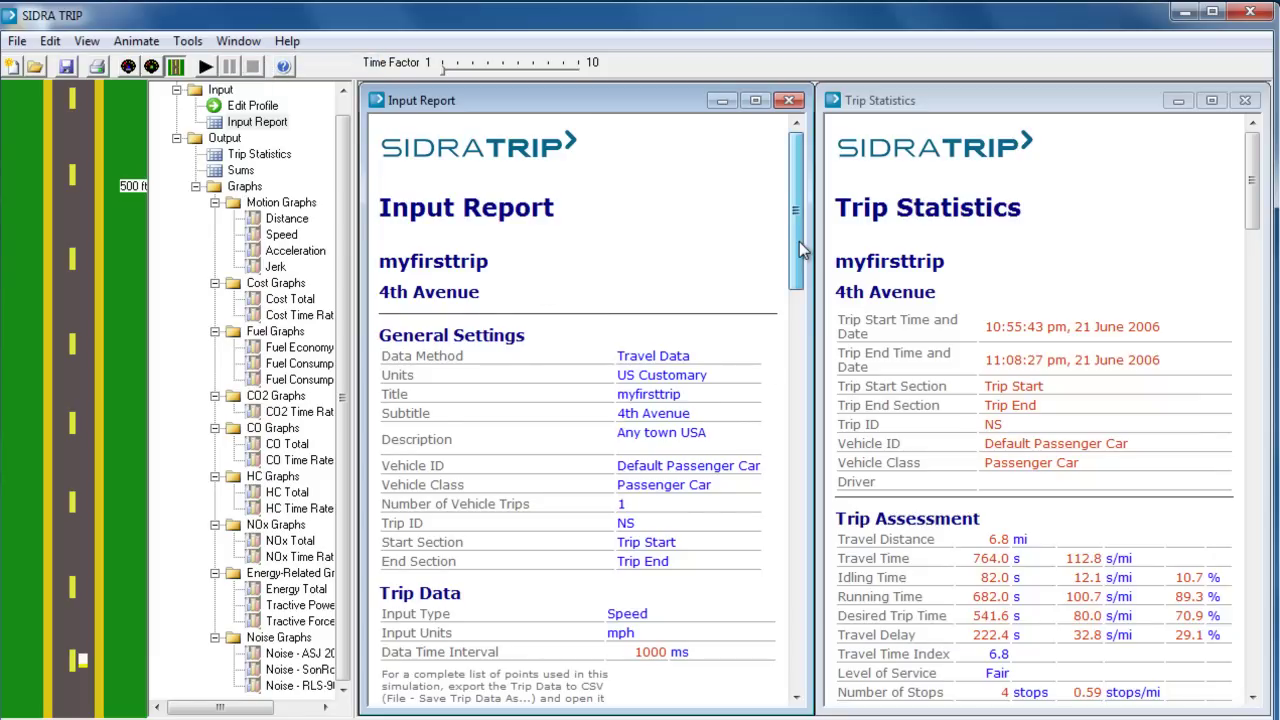
- Scroll through both reports to review the general settings and trip data
{"action": "mouse_move", "coordinate": [797, 250]}
{"action": "left_mouse_down"}
{"action": "mouse_move", "coordinate": [814, 603]}
{"action": "mouse_move", "coordinate": [797, 150]}
{"action": "left_mouse_up"}
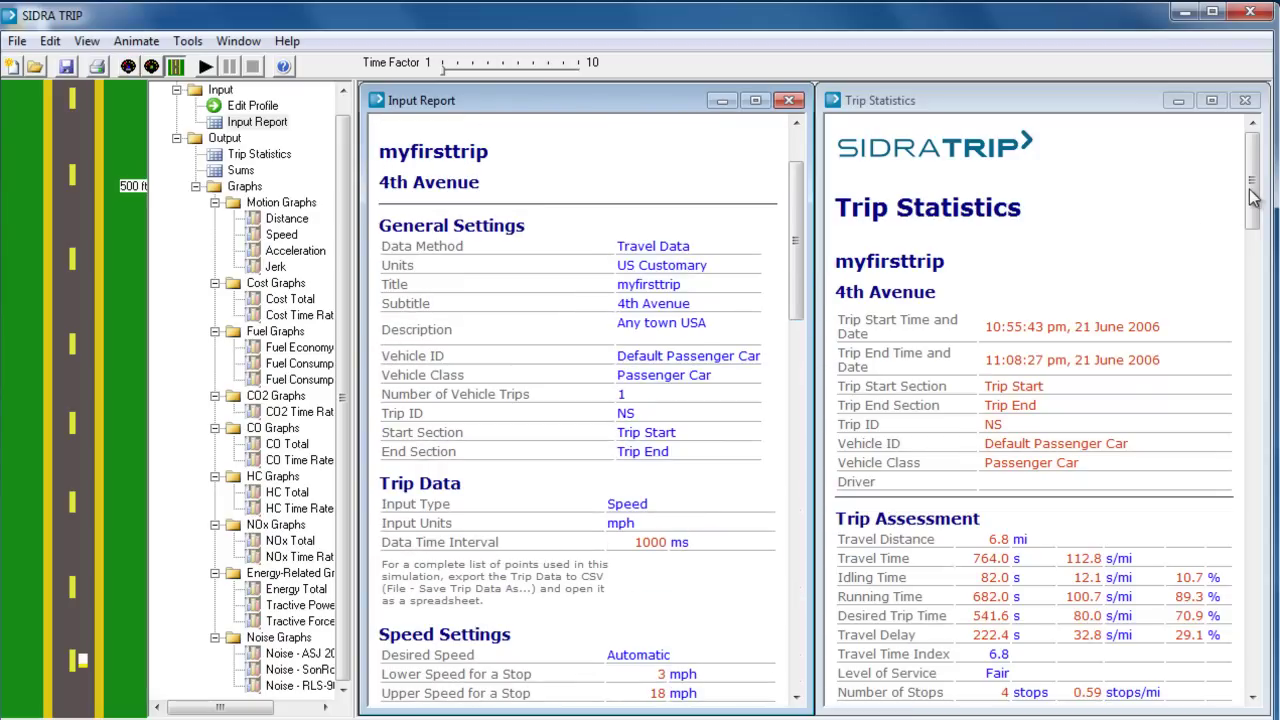
{"action": "mouse_move", "coordinate": [1251, 200]}
{"action": "left_mouse_down"}
{"action": "mouse_move", "coordinate": [1252, 470]}
{"action": "mouse_move", "coordinate": [1250, 258]}
{"action": "left_mouse_up"}
{"action": "left_click_drag", "start_coordinate": [800, 310], "coordinate": [804, 594]}
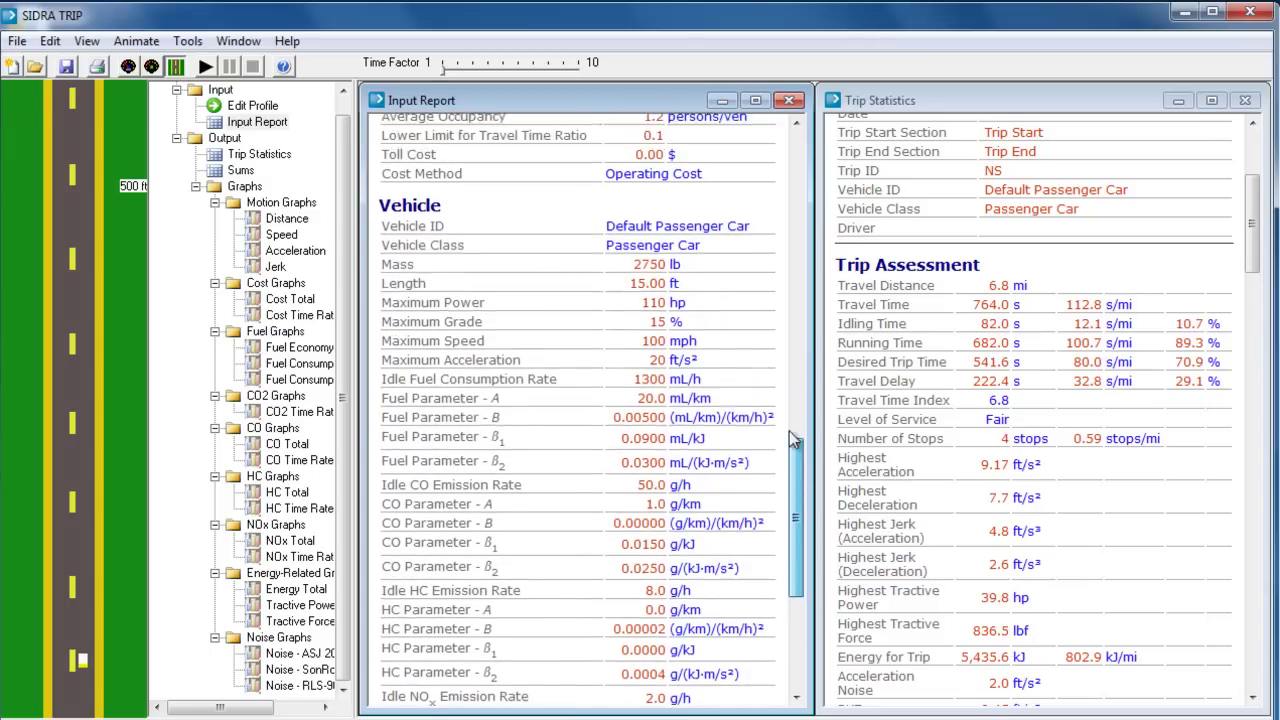
{"action": "left_click_drag", "start_coordinate": [793, 440], "coordinate": [773, 152]}
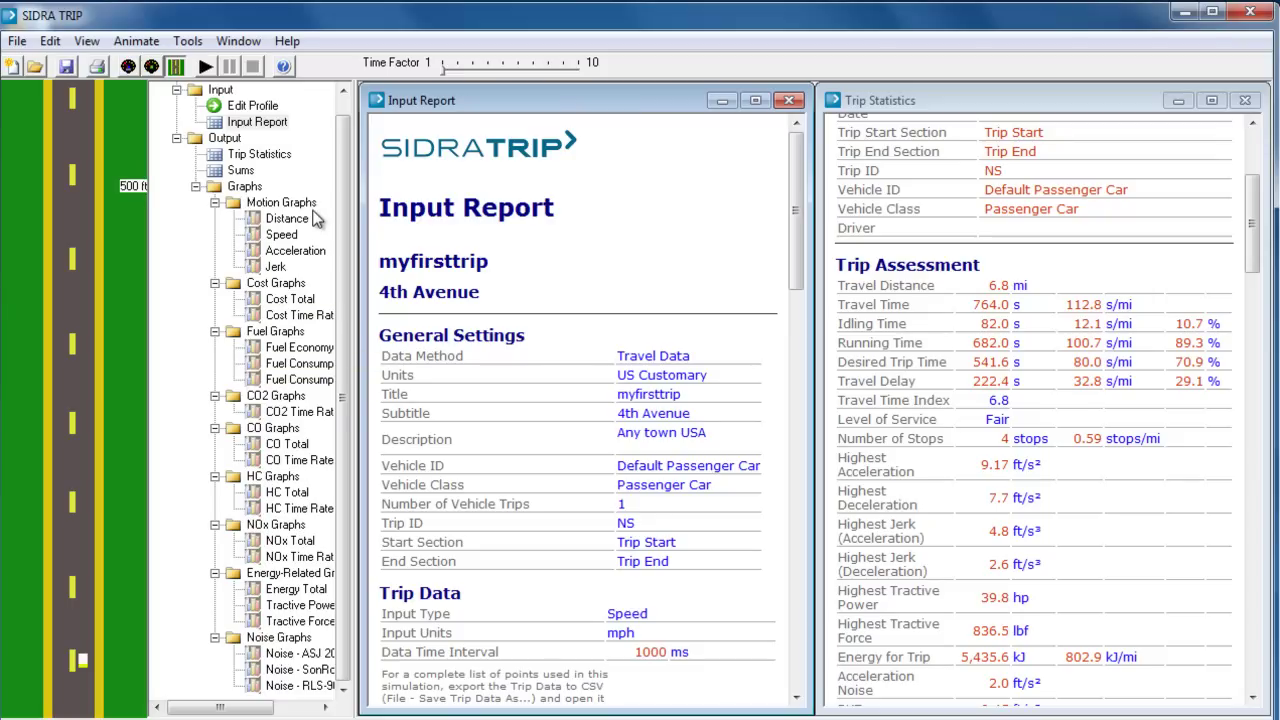
- Close both reports and open the Speed and Fuel Consumption Time Rate graphs
{"action": "left_click", "coordinate": [789, 101]}
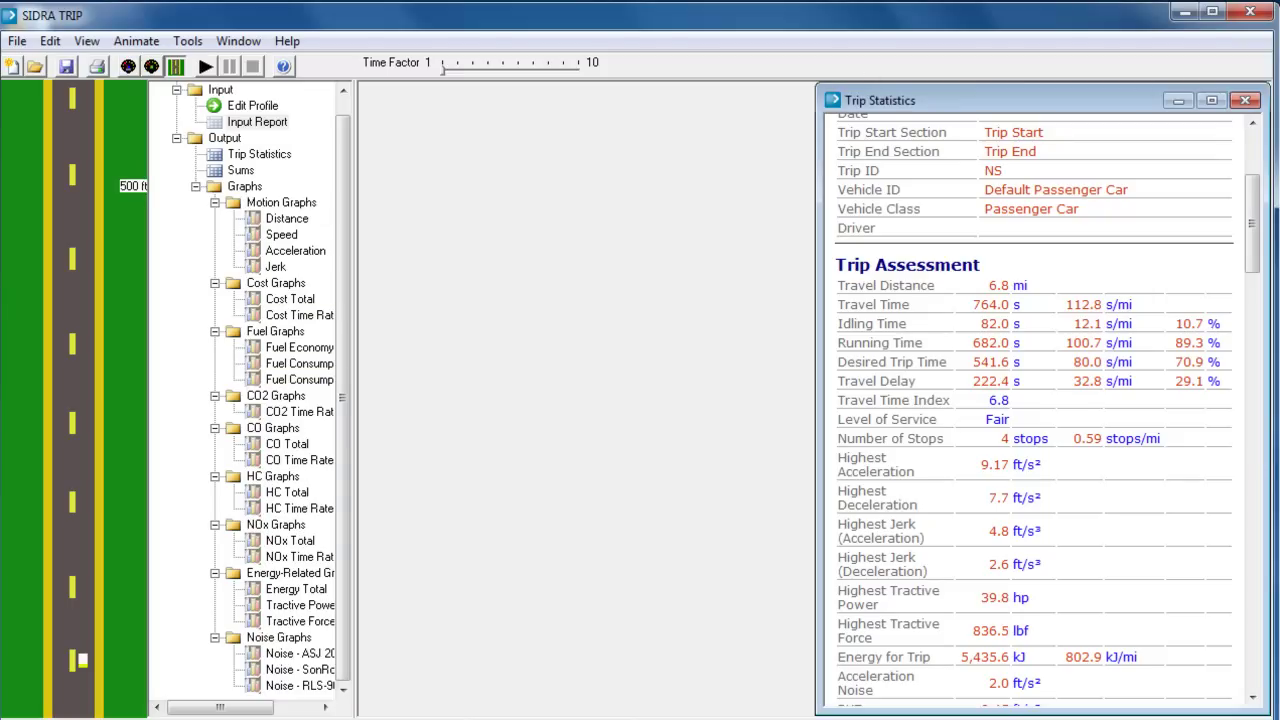
{"action": "left_click", "coordinate": [1248, 102]}
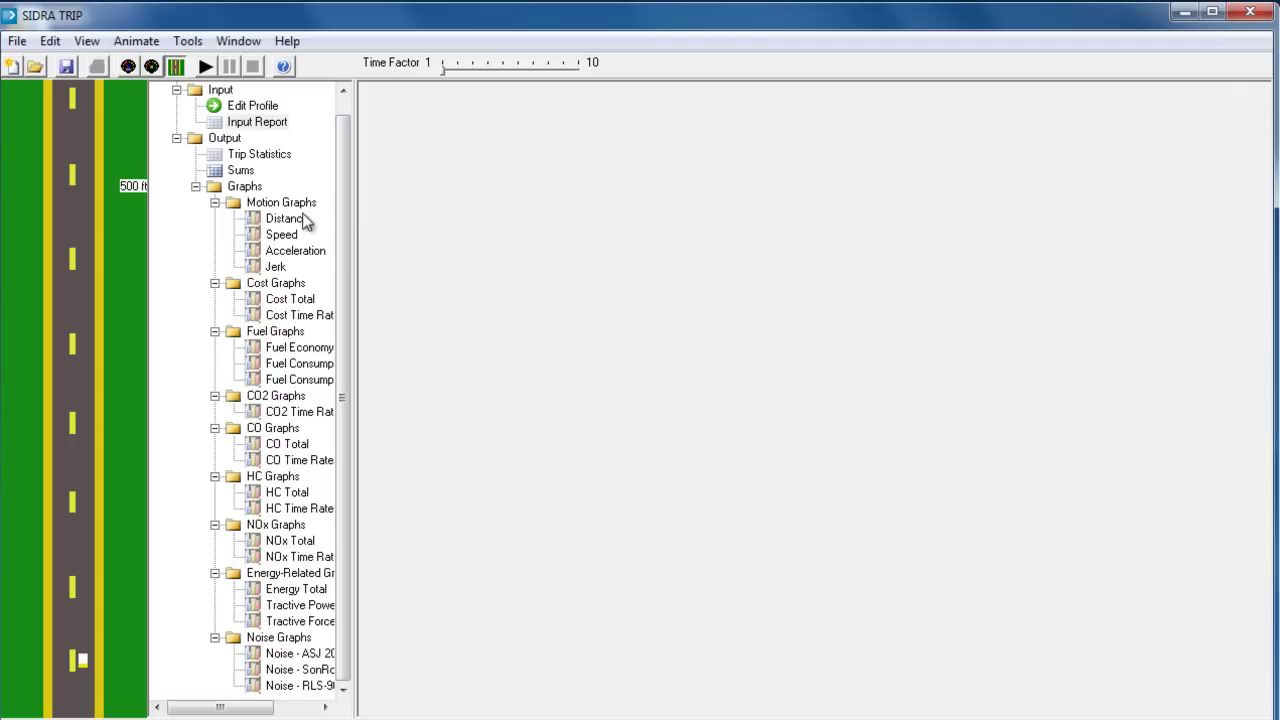
{"action": "double_click", "coordinate": [283, 238]}
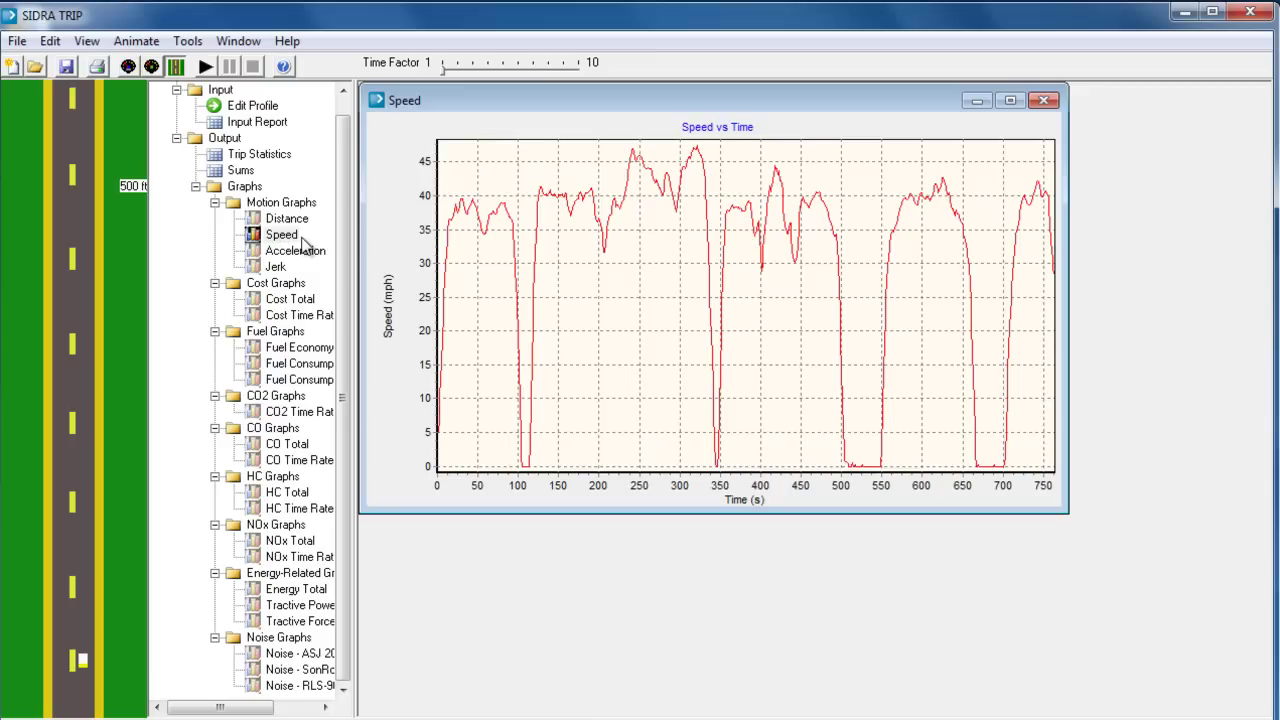
{"action": "double_click", "coordinate": [318, 381]}
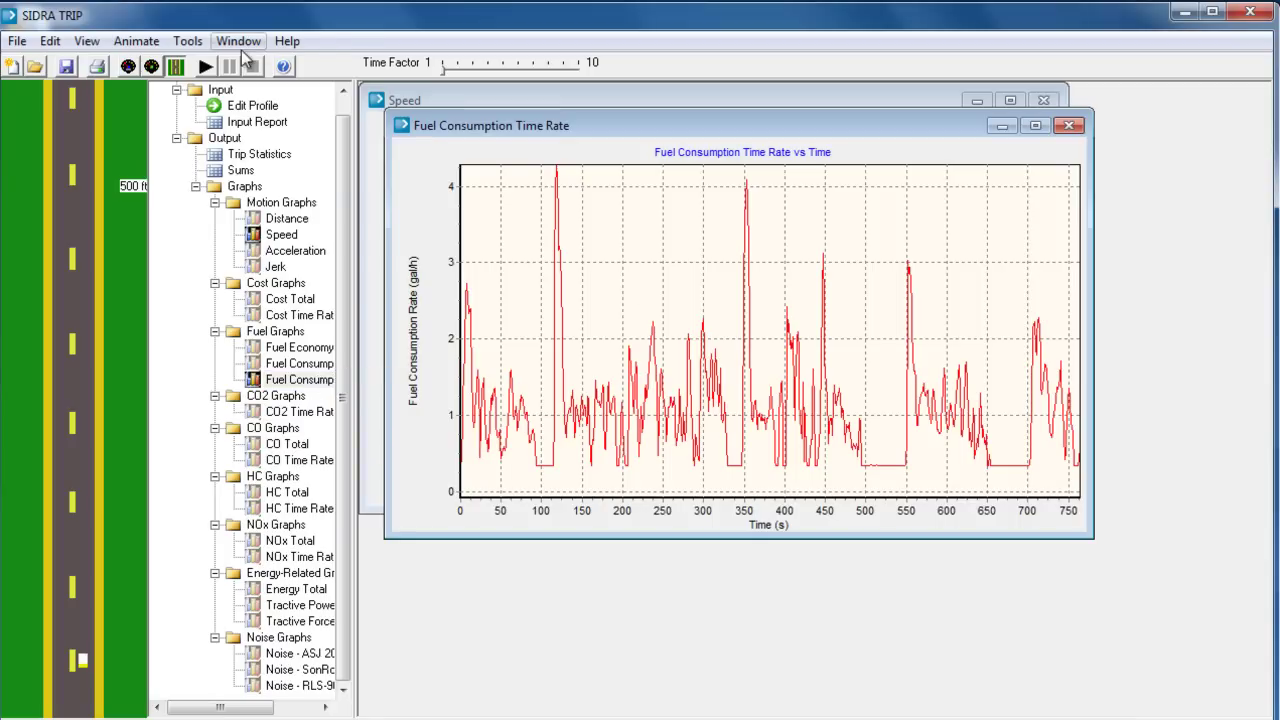
- Stack the two graphs horizontally and zoom each to the first 100 seconds
{"action": "left_click", "coordinate": [245, 42]}
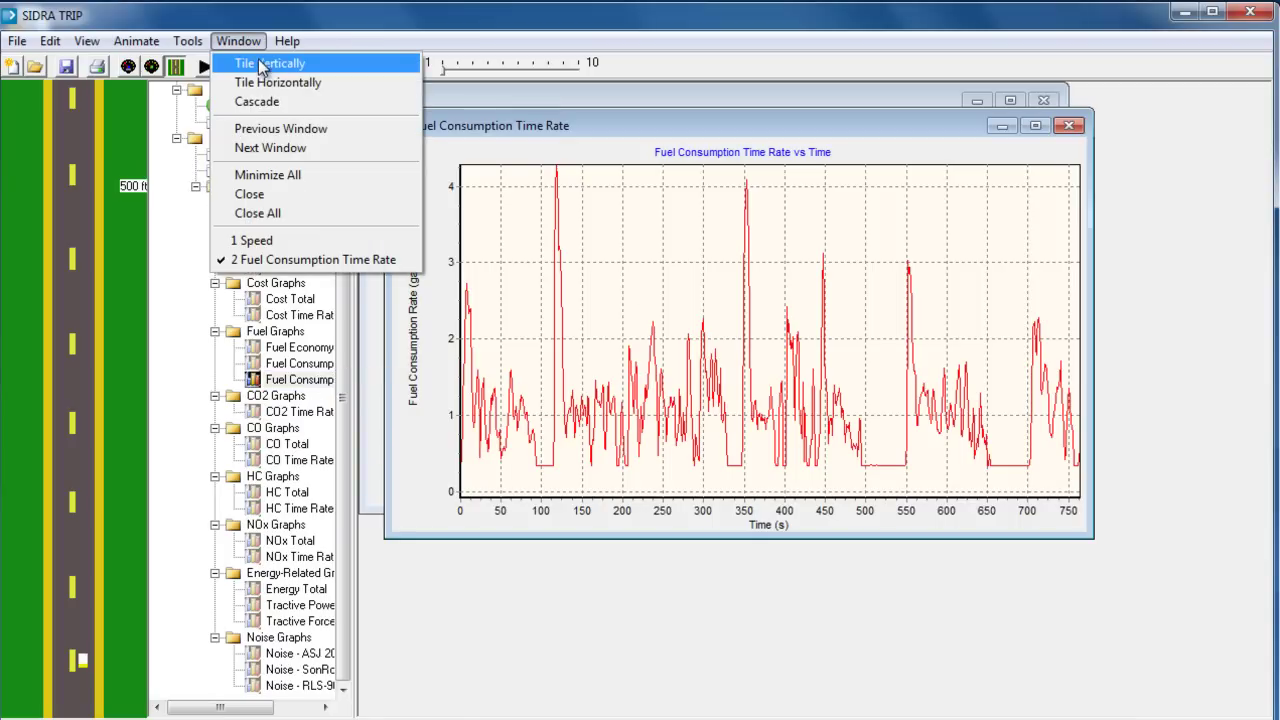
{"action": "left_click", "coordinate": [262, 64]}
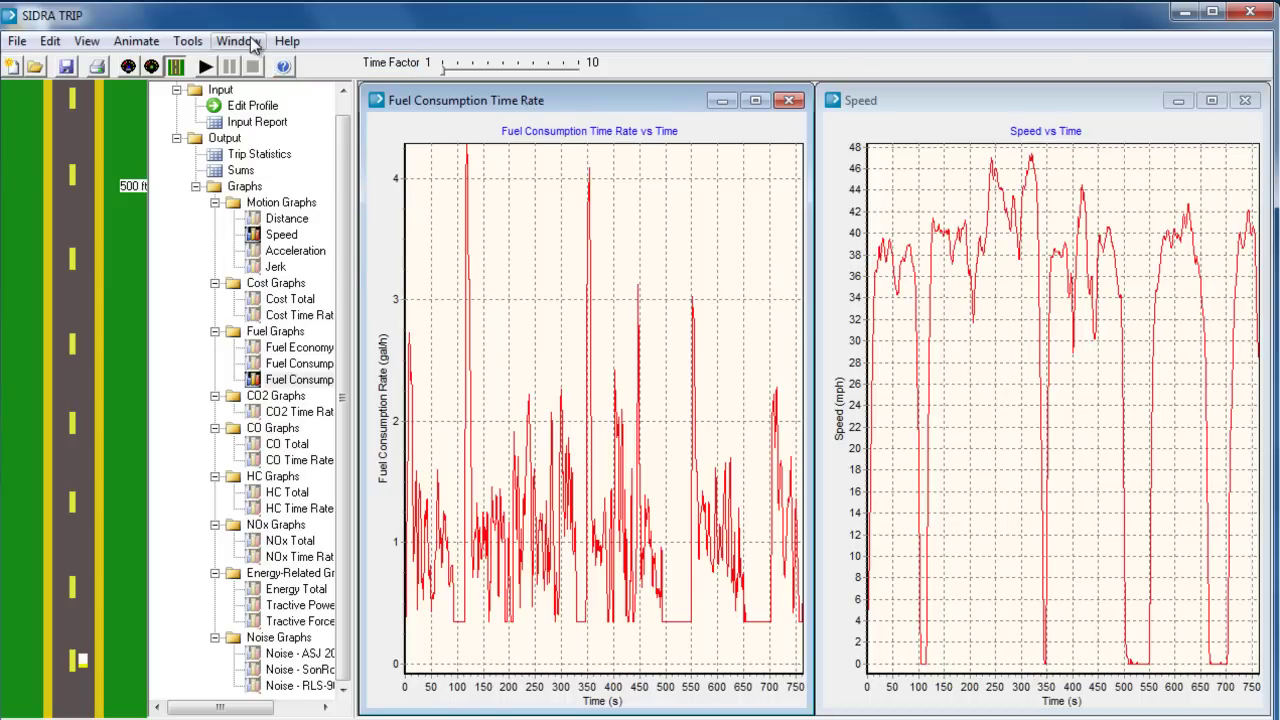
{"action": "left_click", "coordinate": [240, 41]}
{"action": "left_click", "coordinate": [272, 80]}
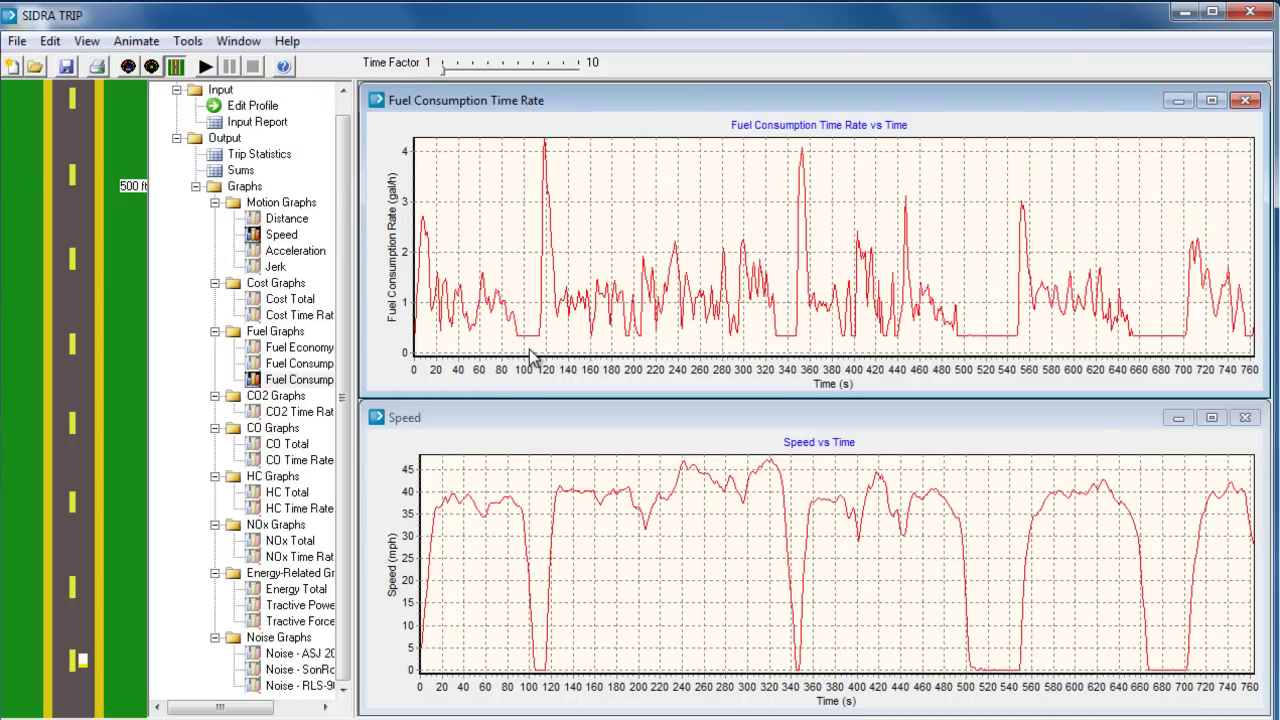
{"action": "left_click_drag", "start_coordinate": [415, 250], "coordinate": [527, 365]}
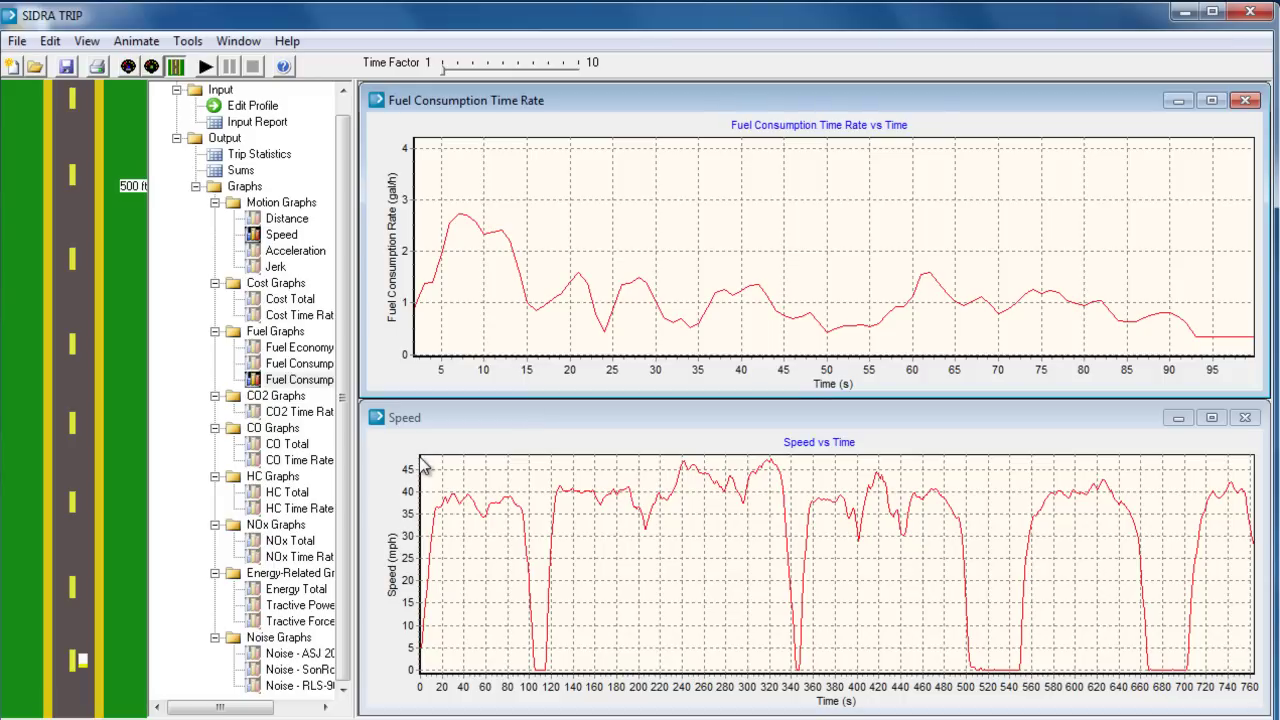
{"action": "left_click_drag", "start_coordinate": [422, 465], "coordinate": [540, 630]}
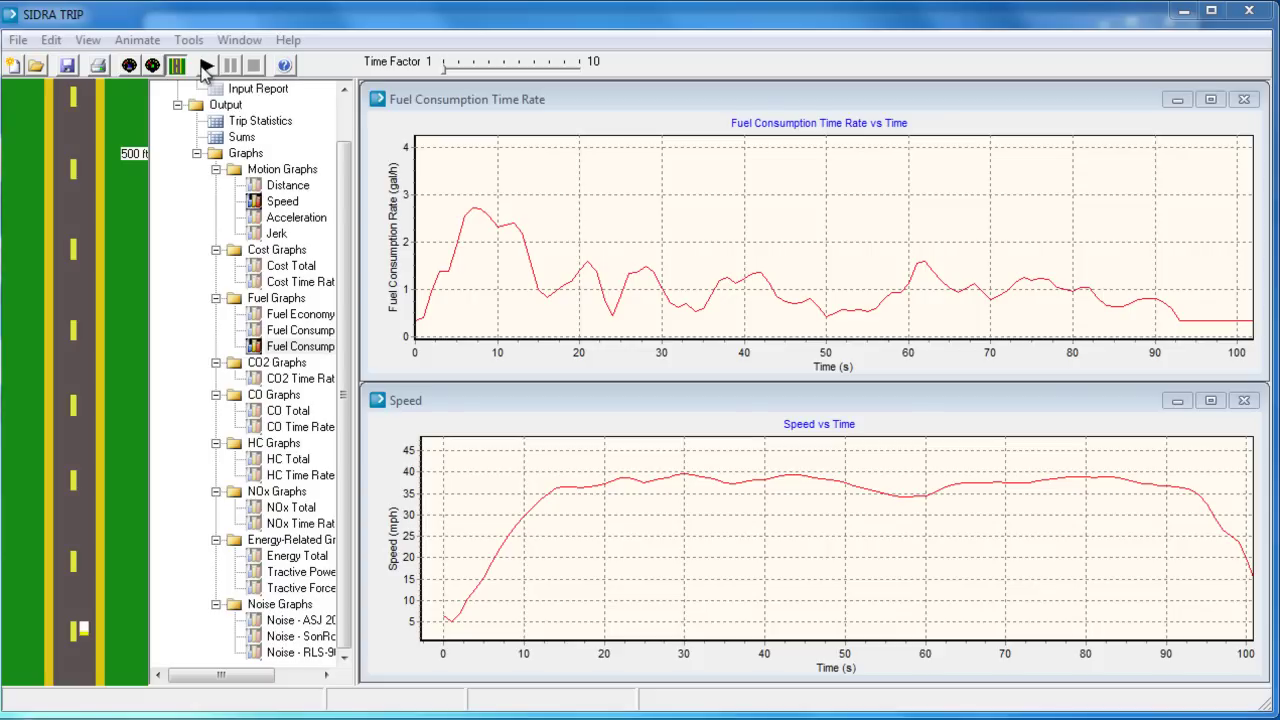
- Play the trip animation, raise the Time Factor, and show the powermeter gauge
{"action": "left_click", "coordinate": [137, 40]}
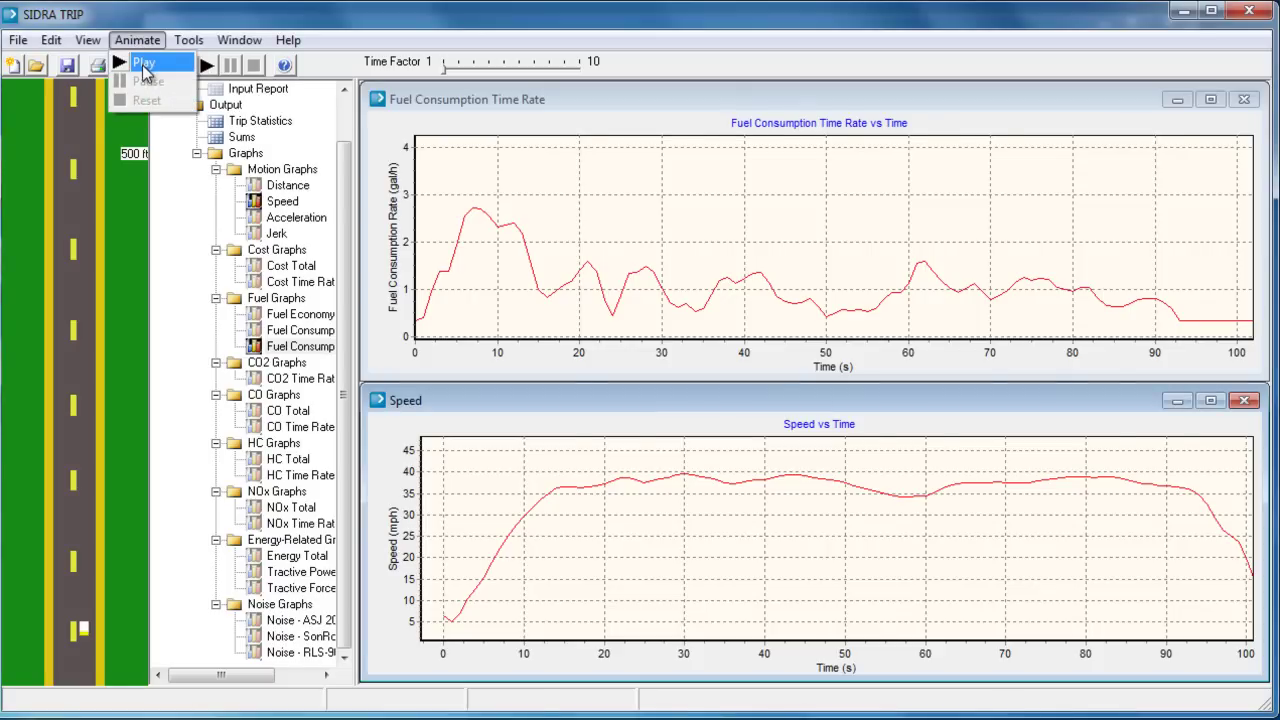
{"action": "left_click", "coordinate": [145, 65]}
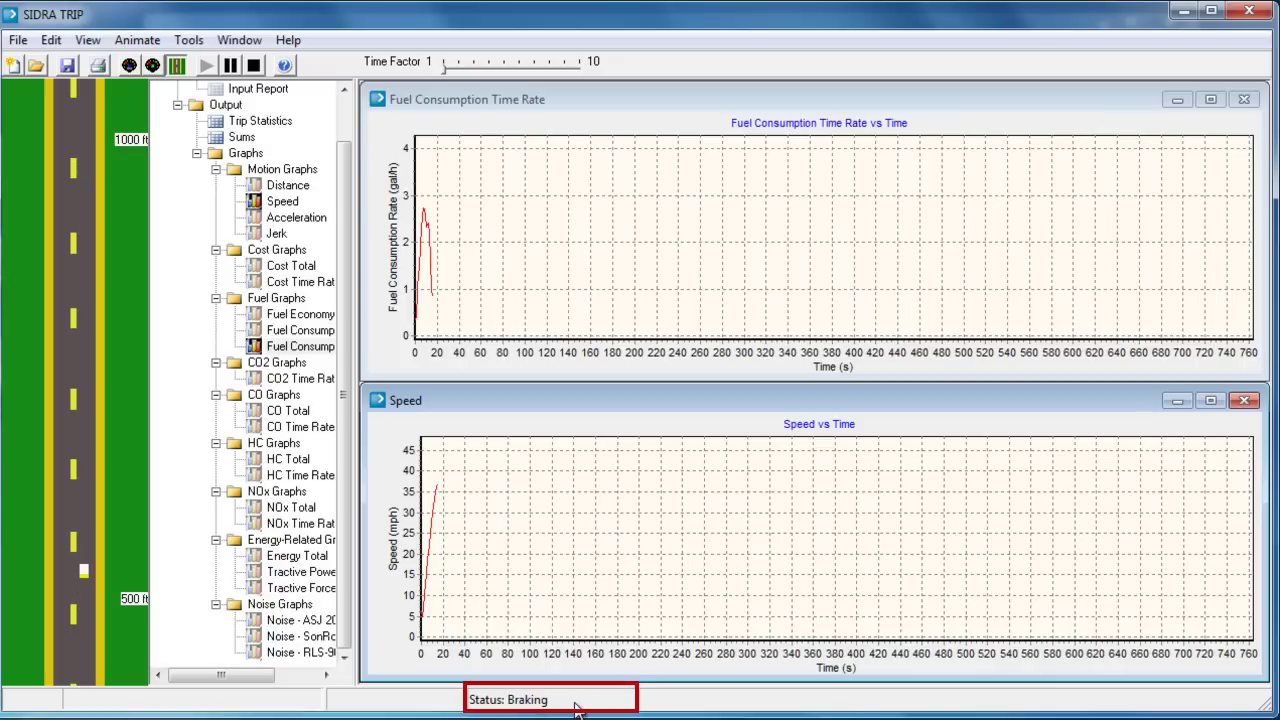
{"action": "left_click_drag", "start_coordinate": [444, 66], "coordinate": [534, 79]}
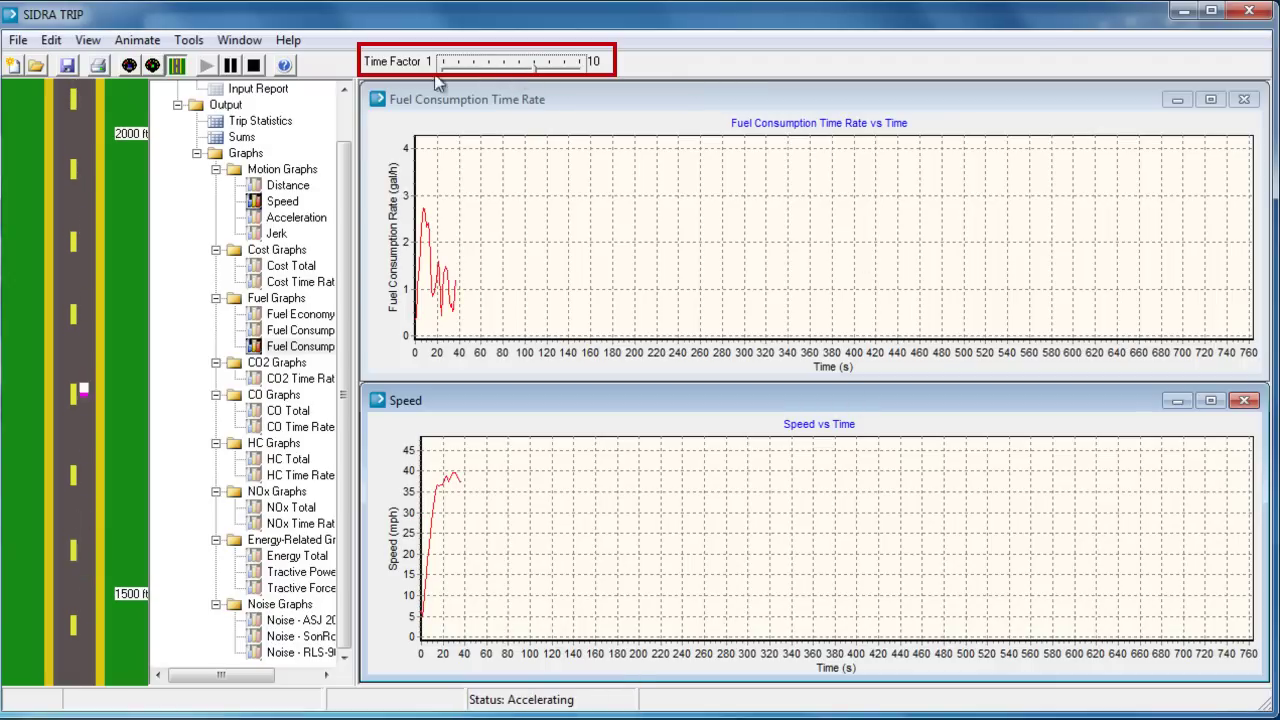
{"action": "left_click", "coordinate": [152, 66]}
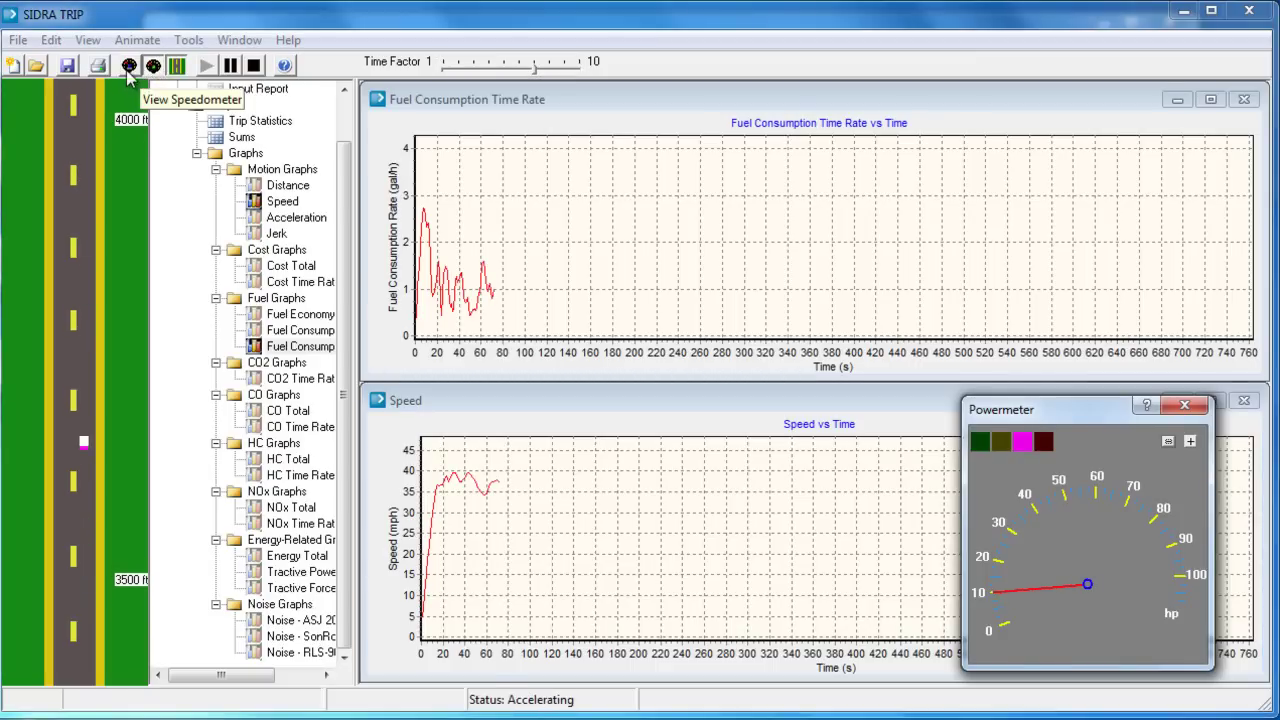
- Show the speedometer fully on screen and go to the SIDRA website from Help
{"action": "left_click", "coordinate": [130, 66]}
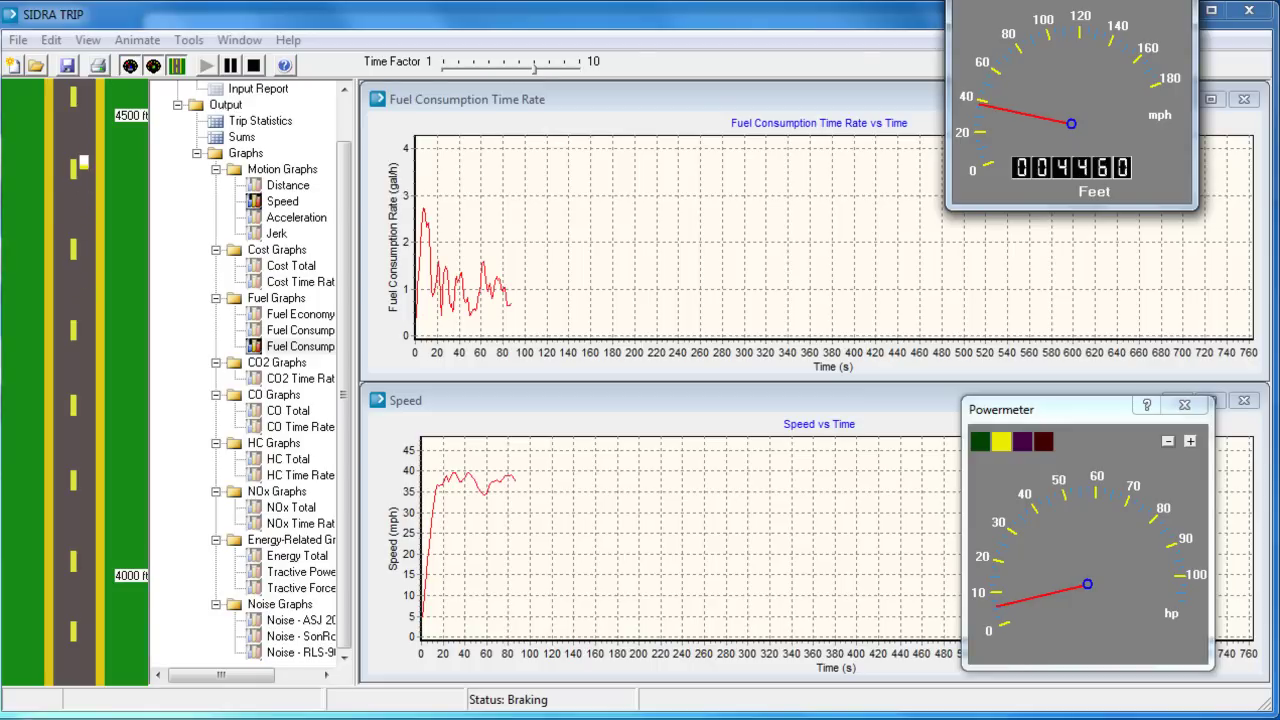
{"action": "left_click_drag", "start_coordinate": [1090, 5], "coordinate": [1097, 113]}
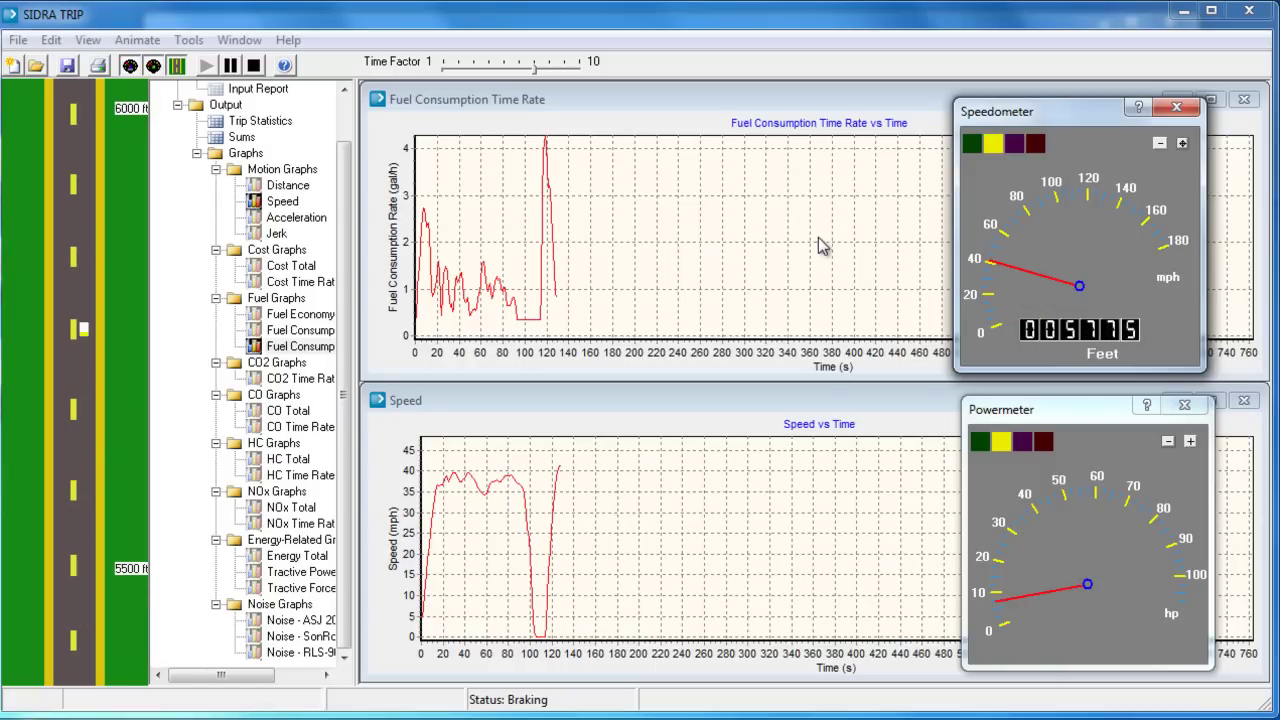
{"action": "left_click", "coordinate": [290, 41]}
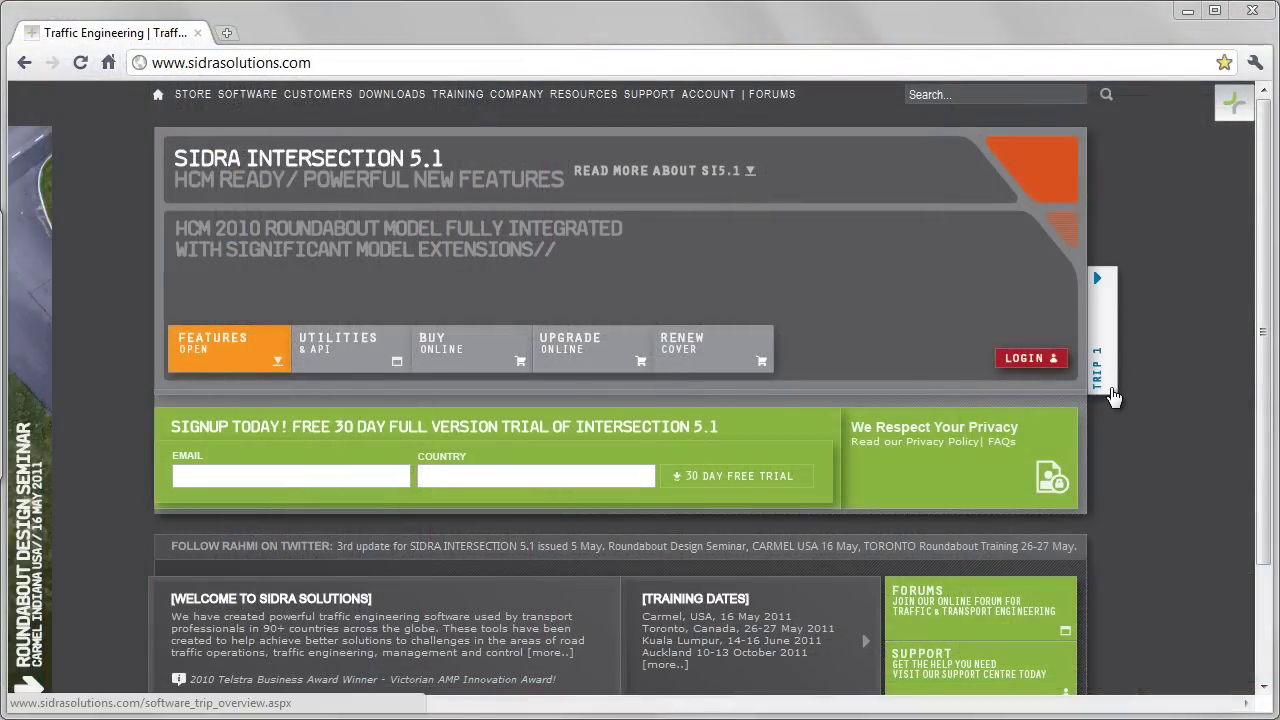
- Choose TRIP 1.0 New LIMITED Single as the trial product on SIDRA TRIP's trial download page
{"action": "left_click", "coordinate": [1113, 397]}
{"action": "scroll", "coordinate": [1168, 472], "scroll_direction": "down", "scroll_amount": 10}
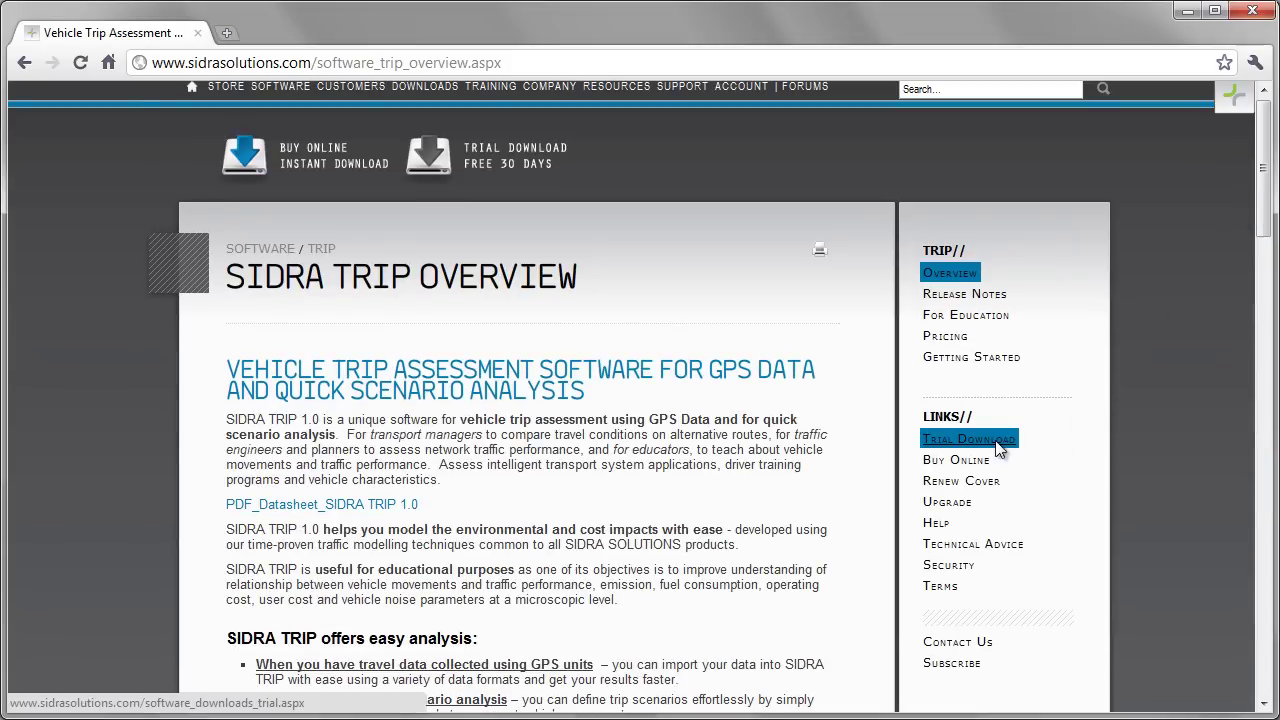
{"action": "left_click", "coordinate": [996, 442]}
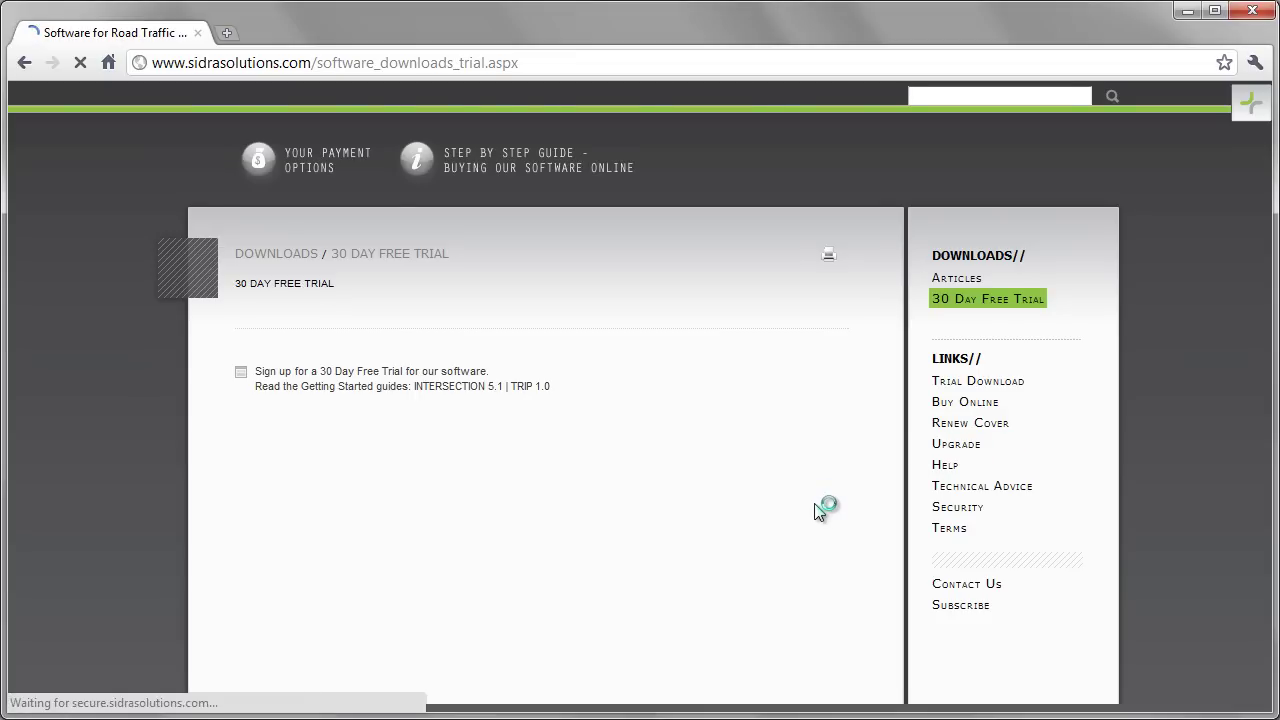
{"action": "left_click", "coordinate": [568, 452]}
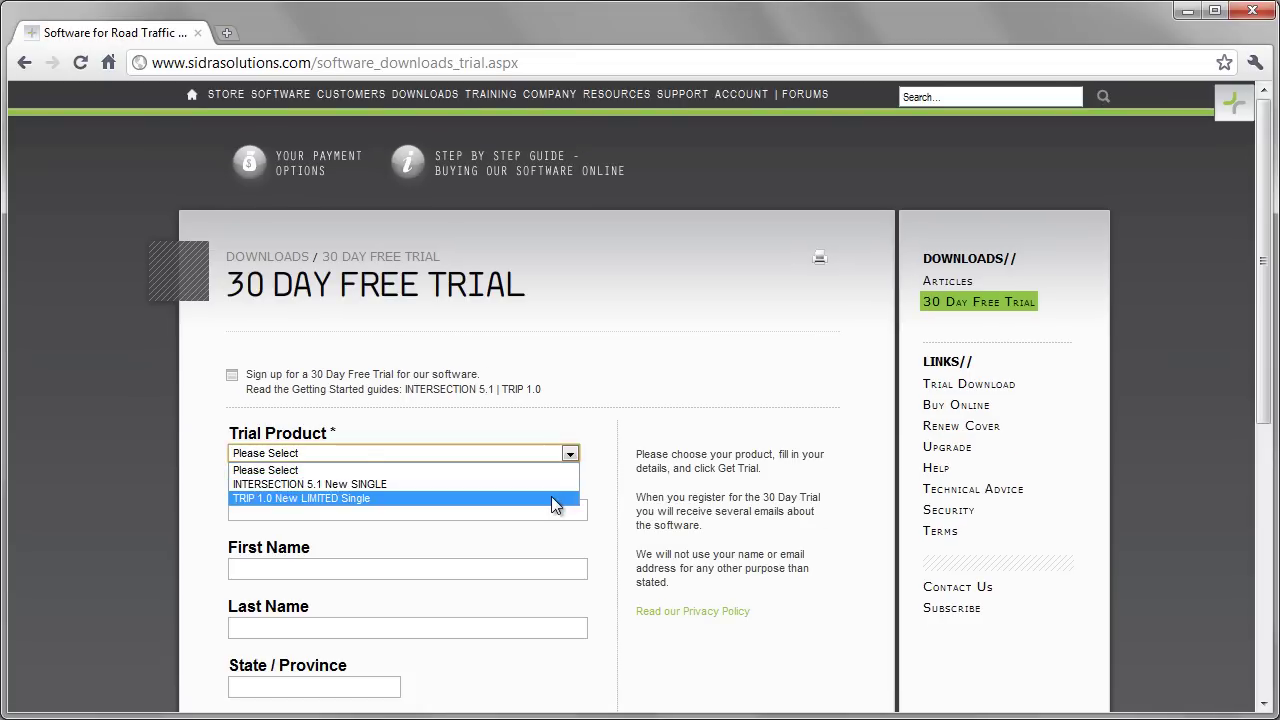
{"action": "left_click", "coordinate": [553, 498]}
- In the online store, find the SIDRA TRIP 1.0 listing and add it to the cart
{"action": "left_click", "coordinate": [958, 407]}
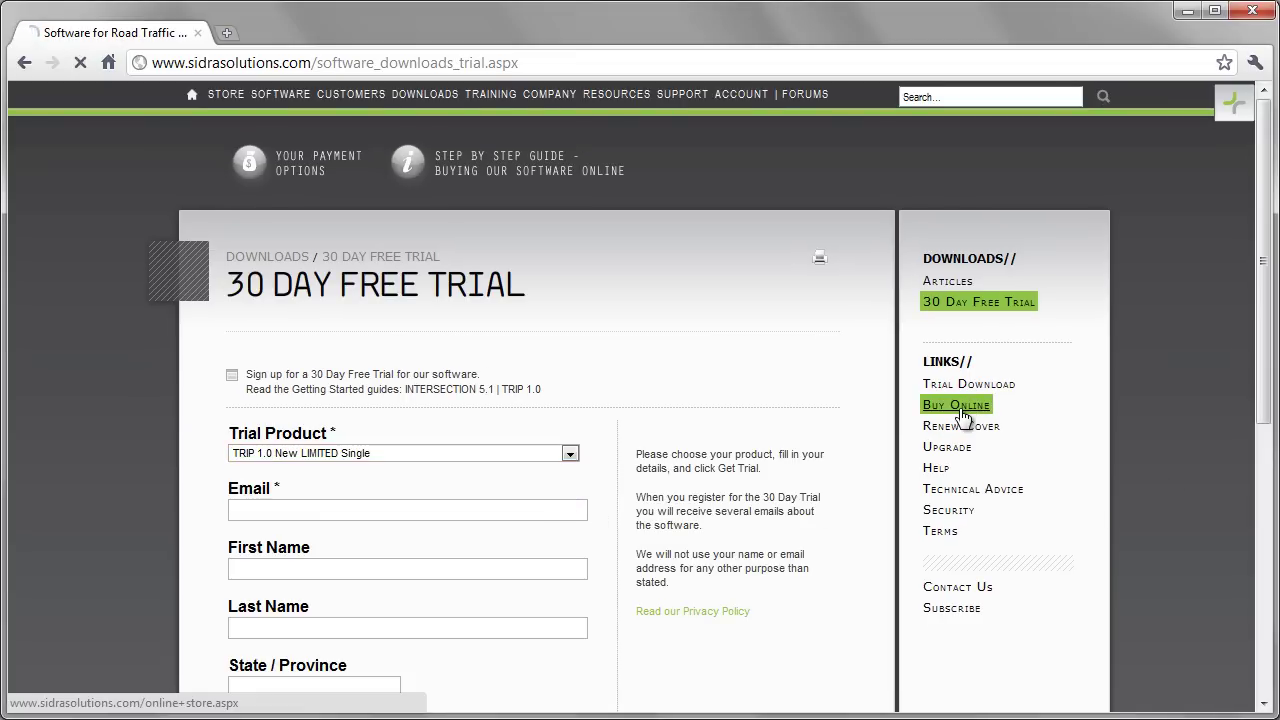
{"action": "scroll", "coordinate": [1258, 277], "scroll_direction": "down", "scroll_amount": 1}
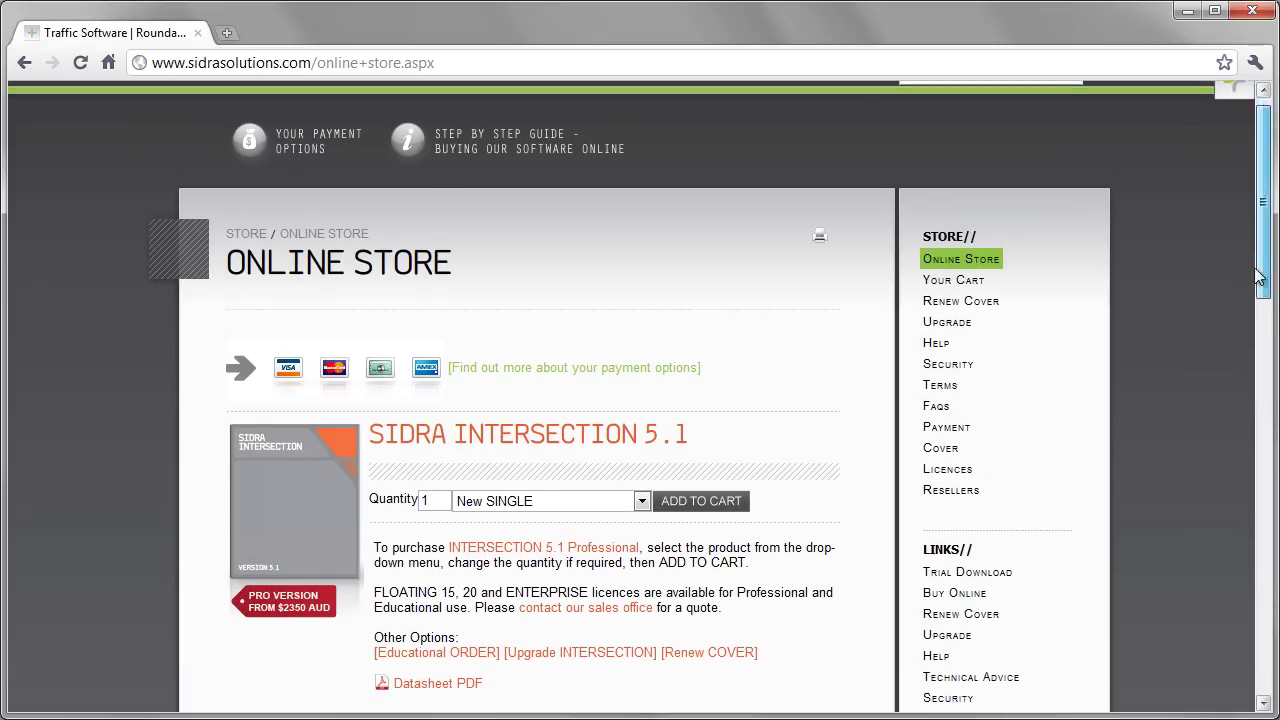
{"action": "left_click_drag", "start_coordinate": [1258, 277], "coordinate": [1230, 487]}
{"action": "left_click", "coordinate": [716, 398]}
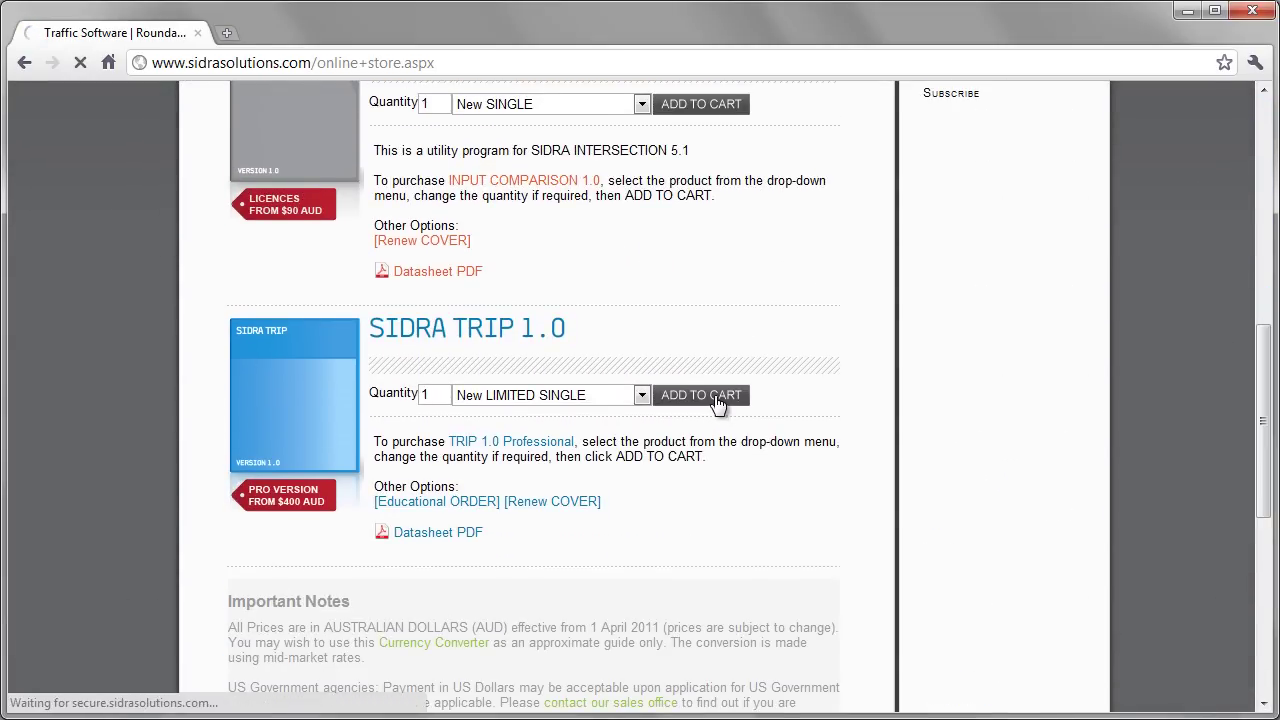